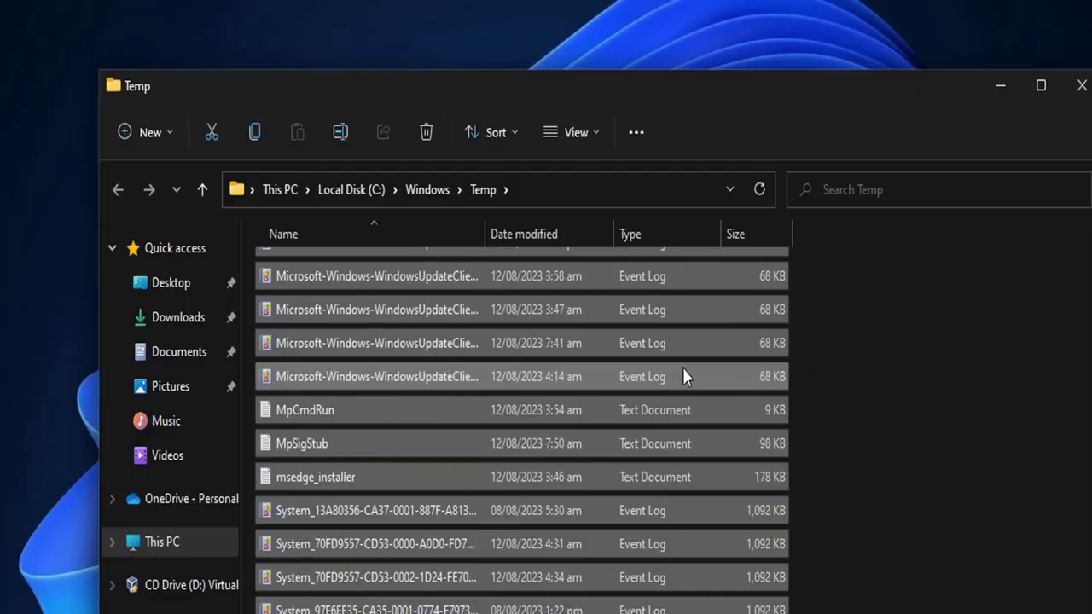
Delete all the selected files in the C:\Windows\Temp folder
{"action": "scroll", "coordinate": [665, 409], "scroll_direction": "down", "scroll_amount": 2}
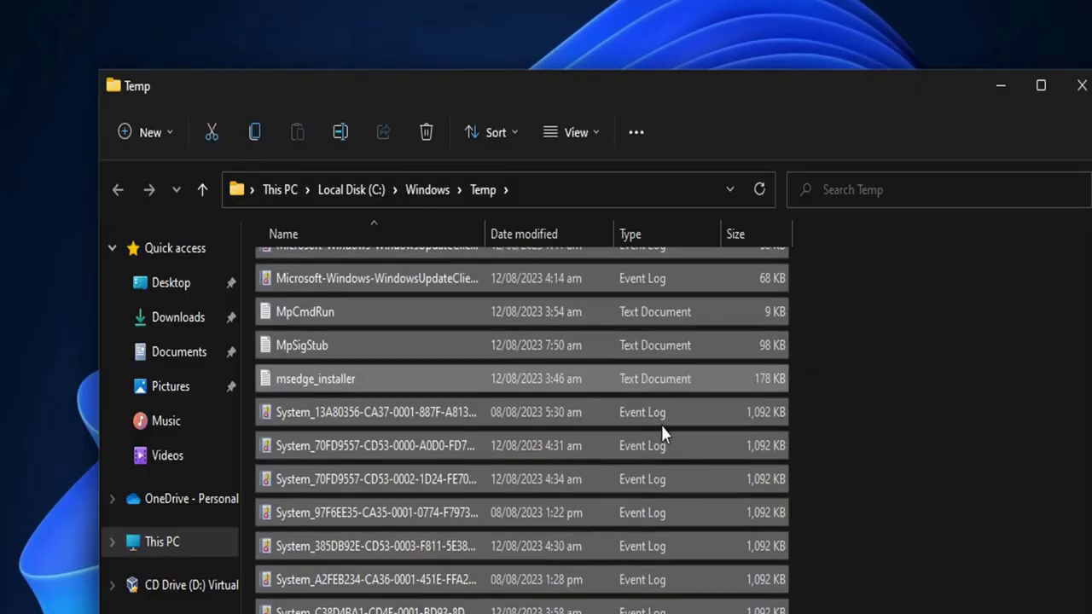
{"action": "key", "text": "Delete"}
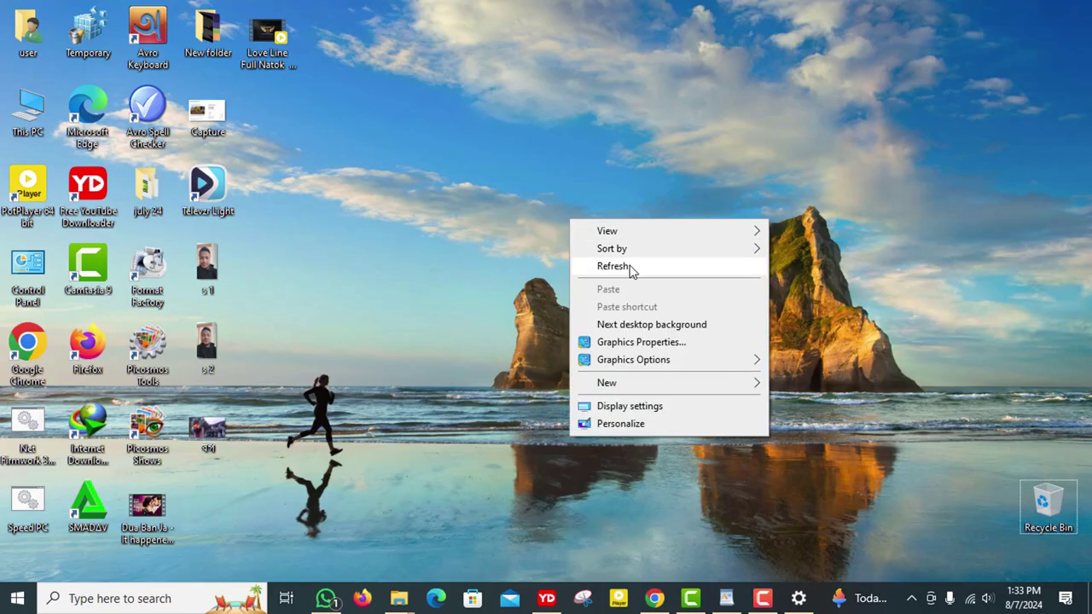
Refresh the desktop twice
{"action": "left_click", "coordinate": [631, 267]}
{"action": "right_click", "coordinate": [533, 206]}
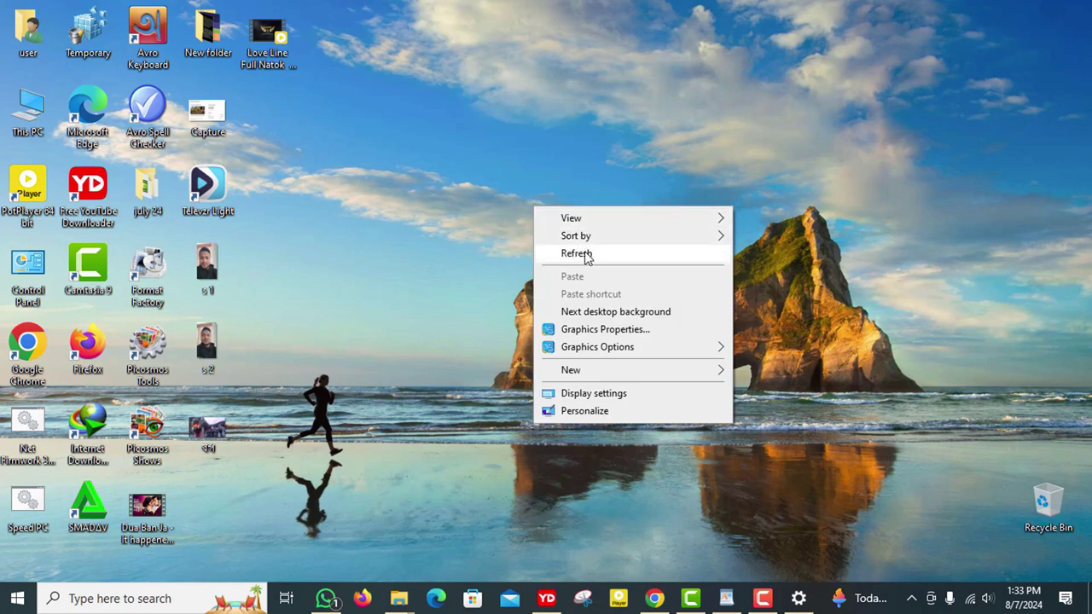
{"action": "left_click", "coordinate": [576, 254]}
{"action": "right_click", "coordinate": [584, 250]}
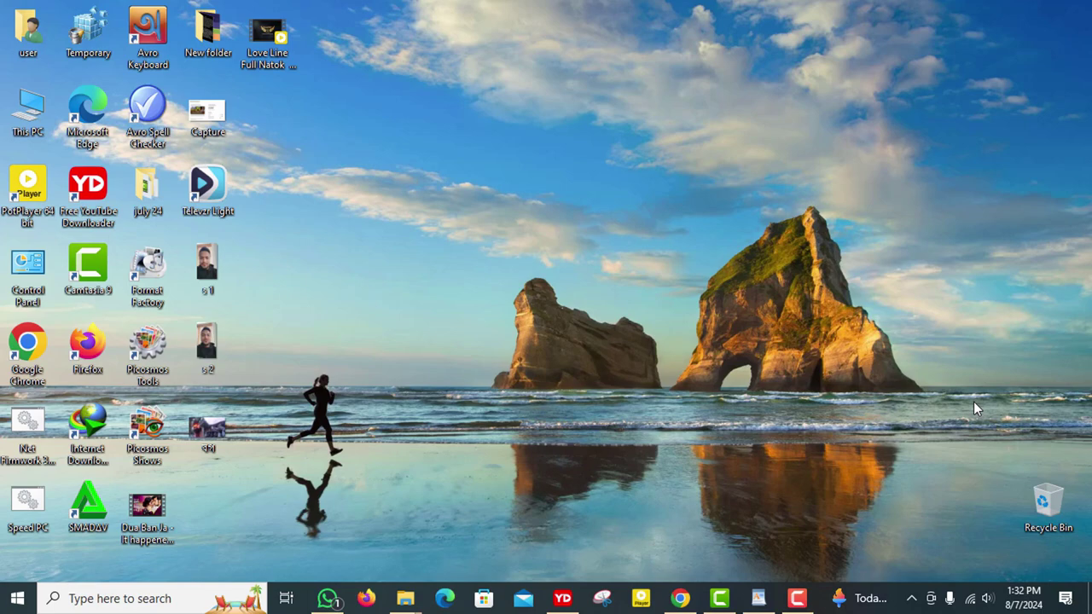
Open the Game Mode page in the Gaming section of Windows Settings
{"action": "key", "text": "super"}
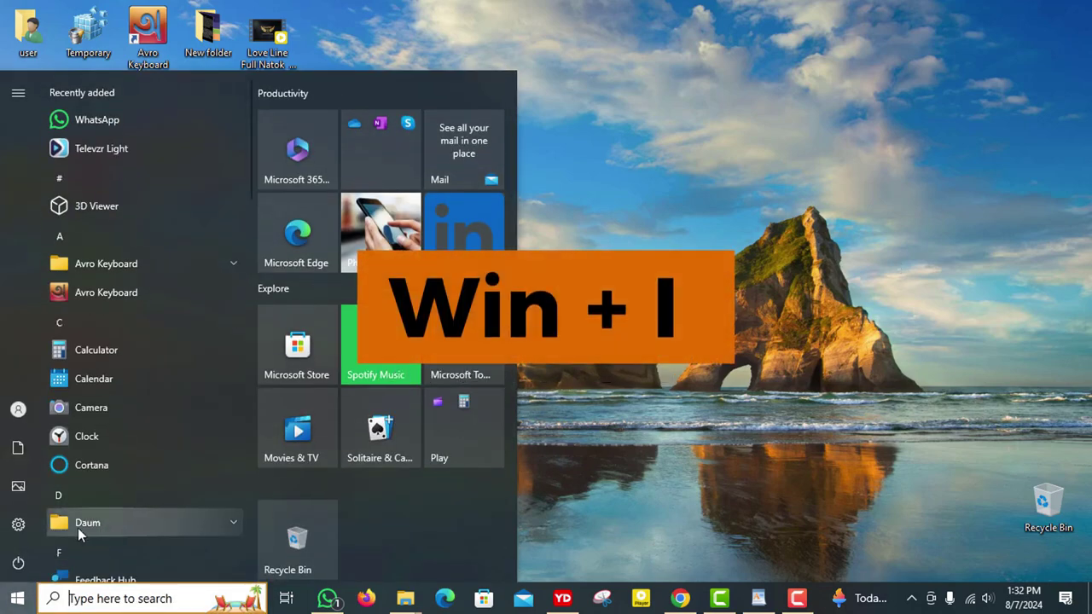
{"action": "key", "text": "super+i"}
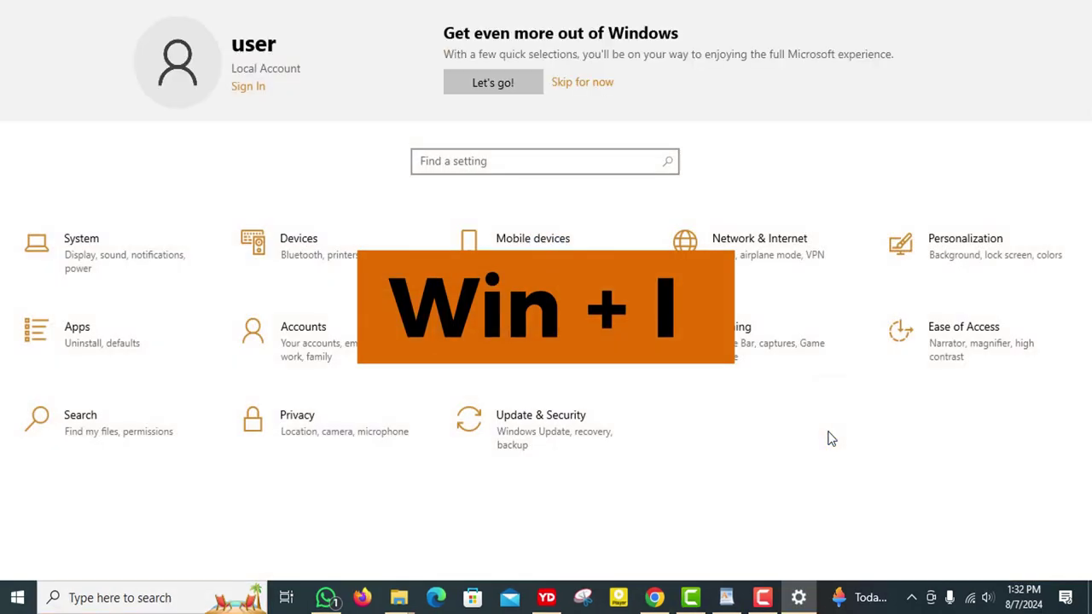
{"action": "left_click", "coordinate": [731, 339]}
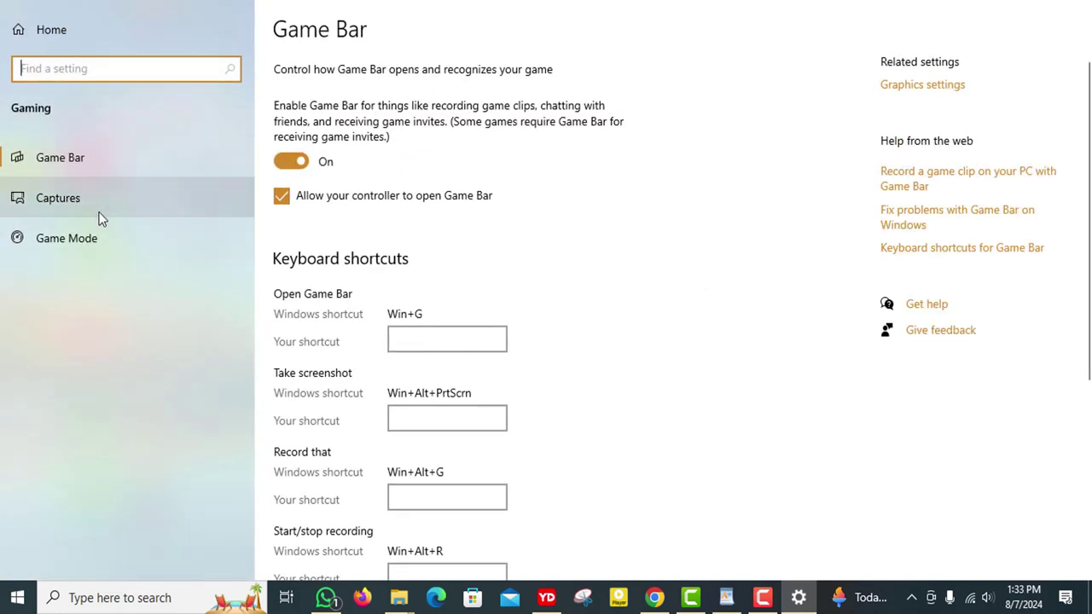
{"action": "left_click", "coordinate": [90, 237]}
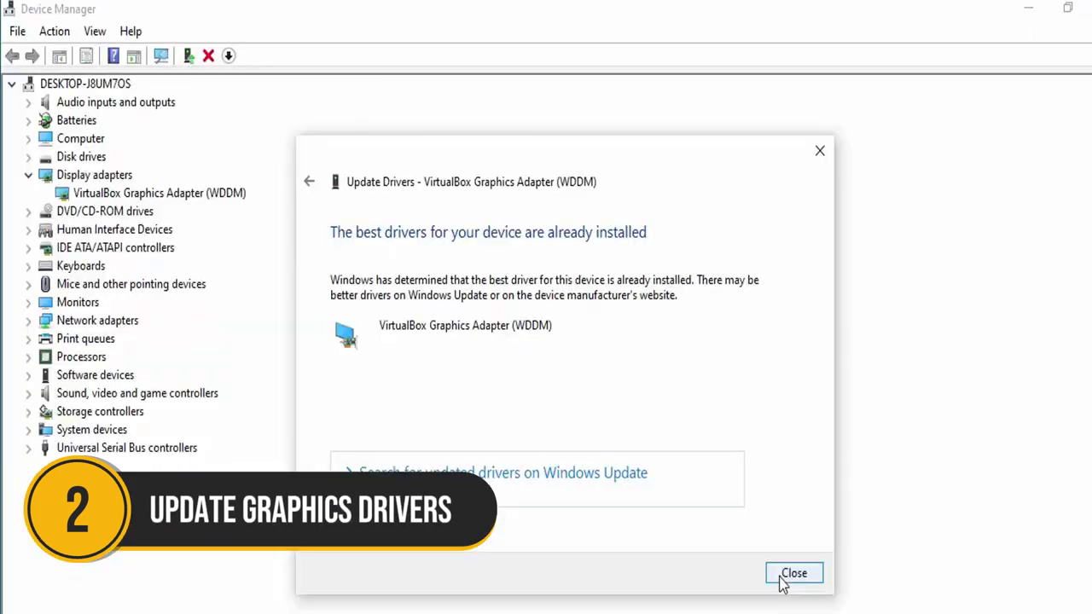
Close the finished driver update dialog and start a driver update for the VirtualBox Graphics Adapter (WDDM) in Device Manager
{"action": "left_click", "coordinate": [782, 579]}
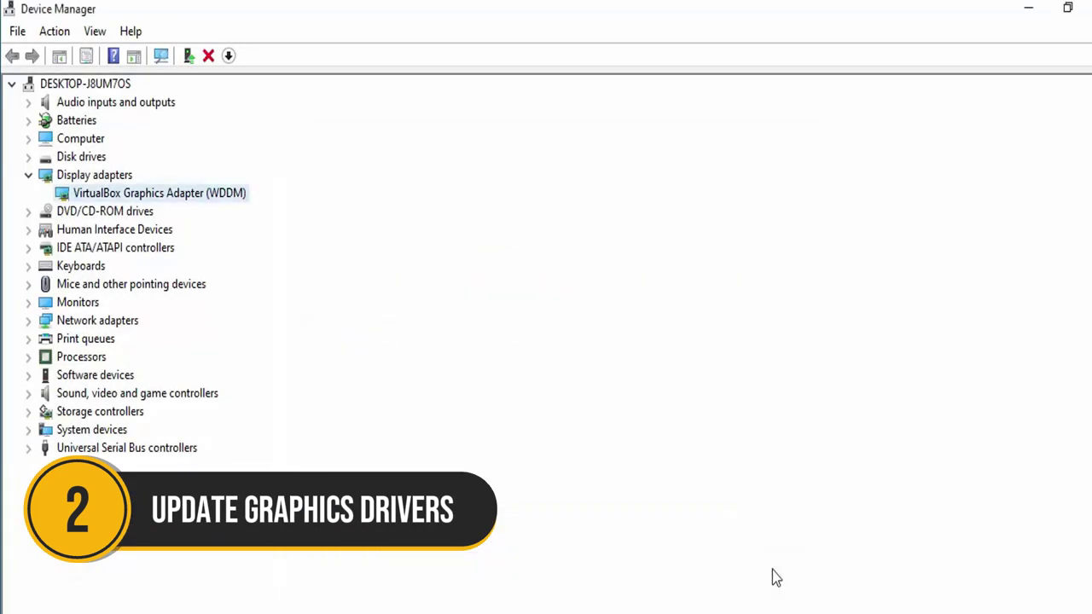
{"action": "right_click", "coordinate": [183, 196]}
{"action": "left_click", "coordinate": [220, 201]}
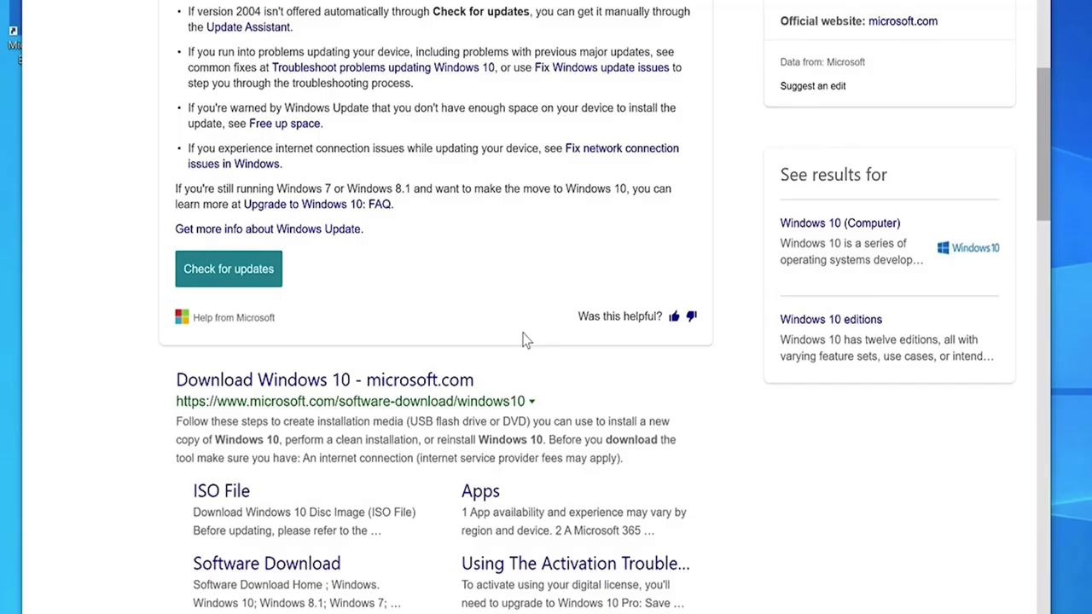
Open Microsoft's Download Windows 10 page from the search results and restart the PC to complete the update
{"action": "scroll", "coordinate": [522, 336], "scroll_direction": "down", "scroll_amount": 2}
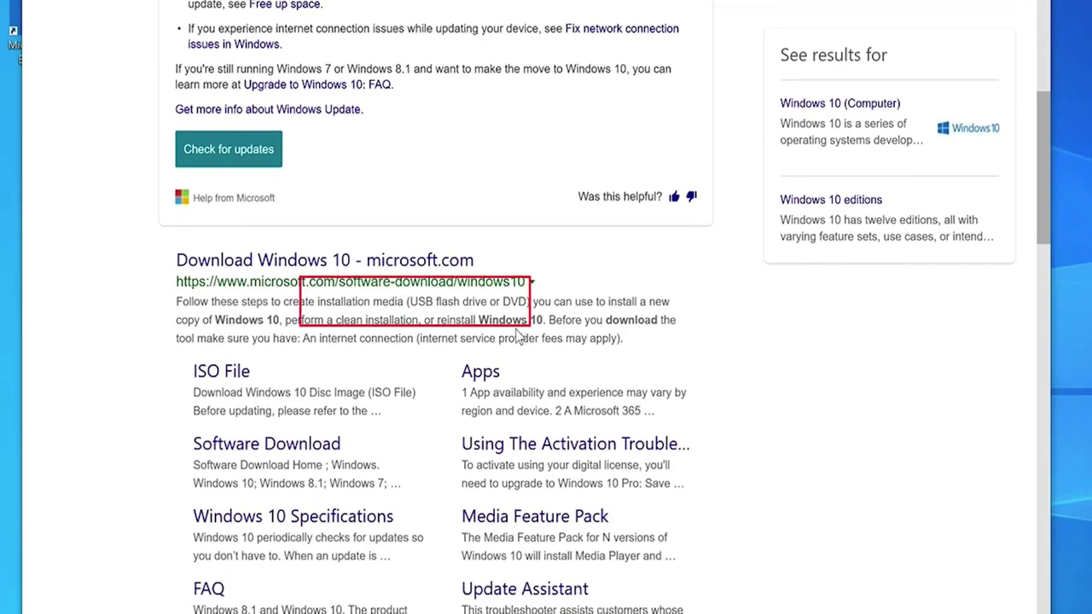
{"action": "left_click", "coordinate": [411, 260]}
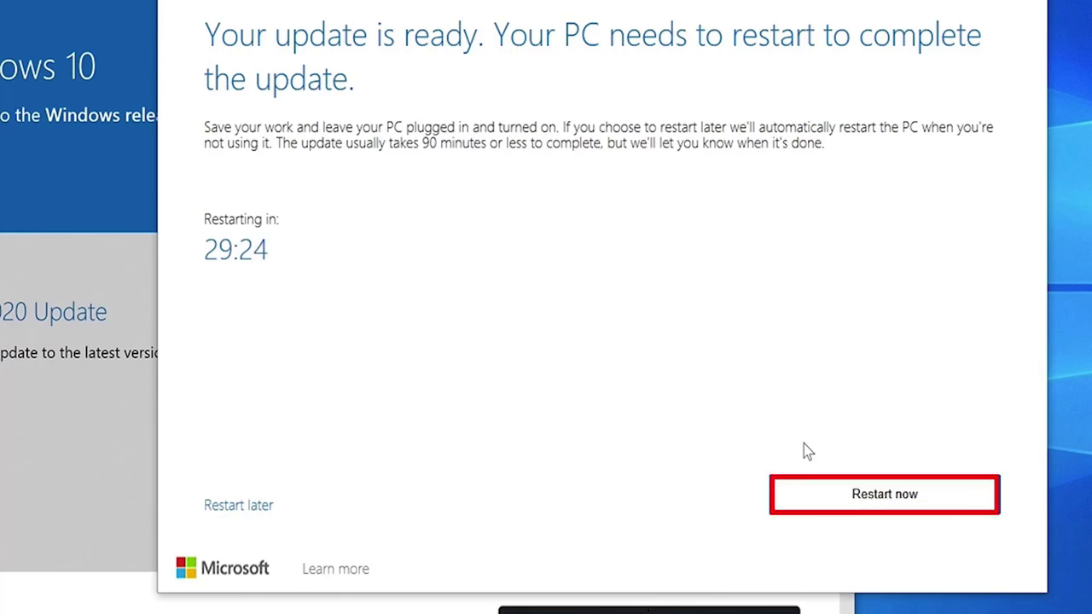
{"action": "left_click", "coordinate": [845, 497]}
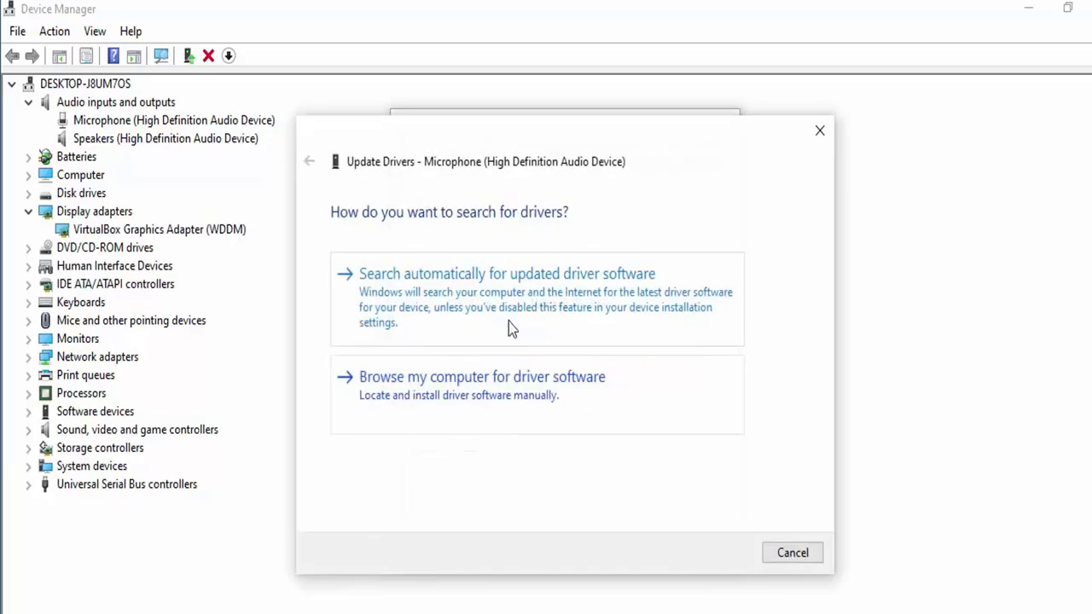
Search automatically for updated driver software for the Microphone (High Definition Audio Device)
{"action": "left_click", "coordinate": [509, 320]}
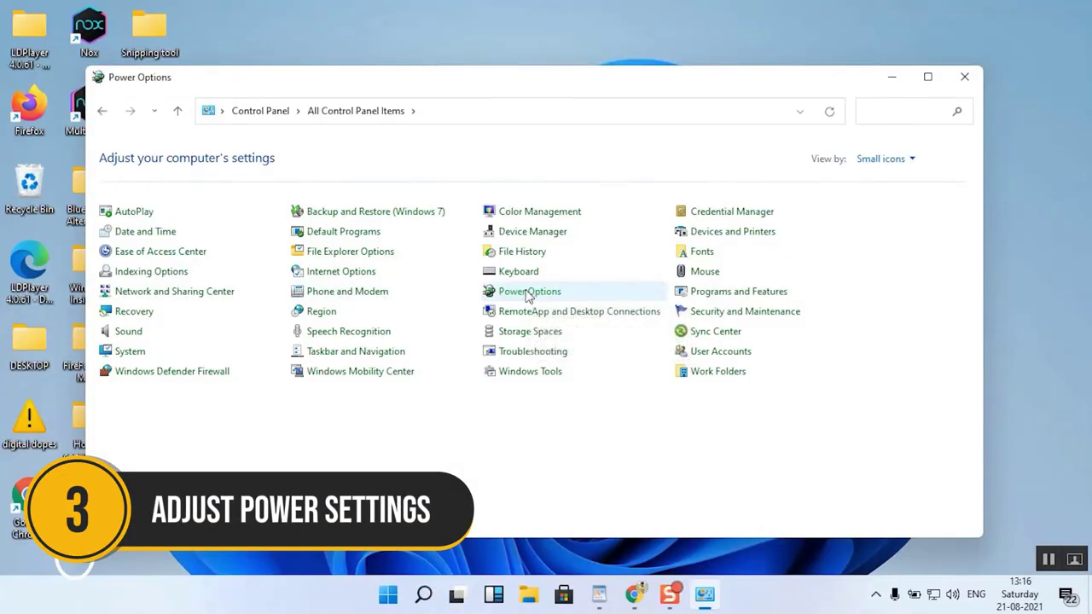
Open the settings for what the power button does within Power Options
{"action": "left_click", "coordinate": [529, 293]}
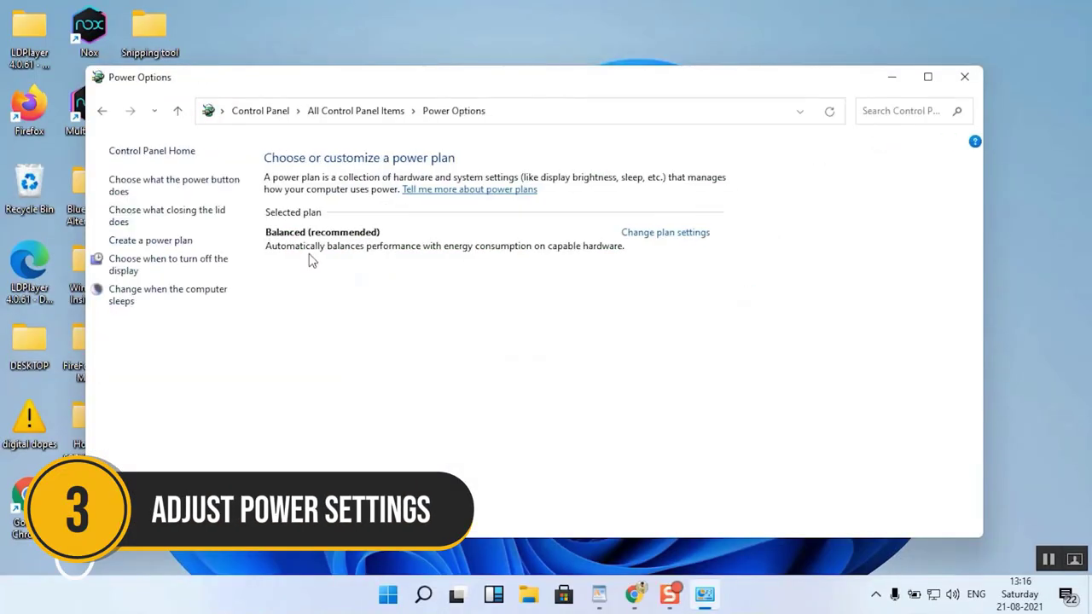
{"action": "left_click", "coordinate": [162, 186]}
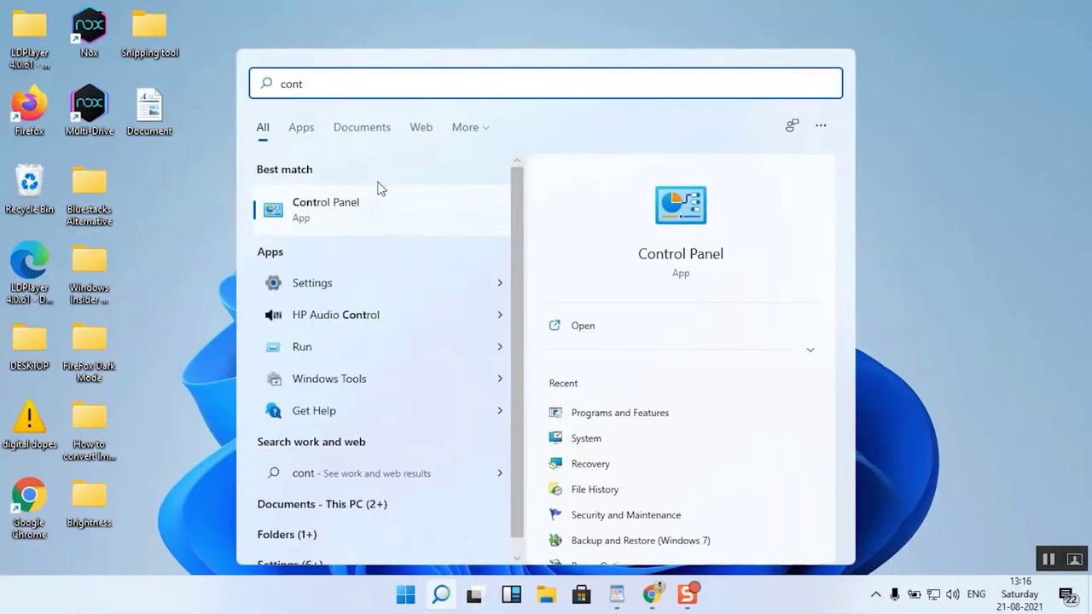
Set the power button action to Hibernate on battery and plugged in, show Hibernate in the Power menu, and save the changes
{"action": "left_click", "coordinate": [378, 213]}
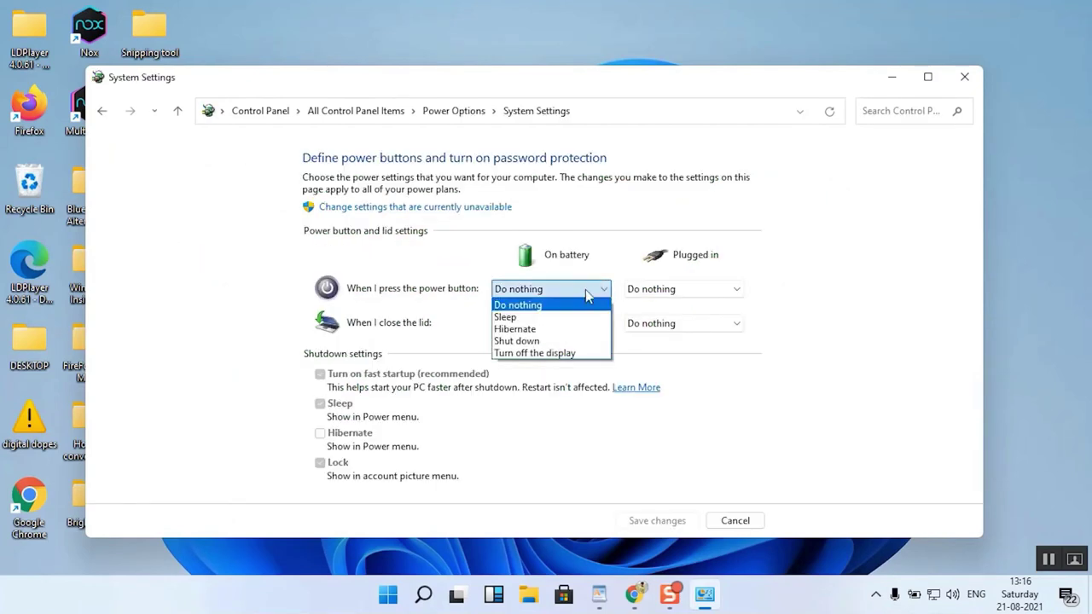
{"action": "left_click", "coordinate": [539, 332]}
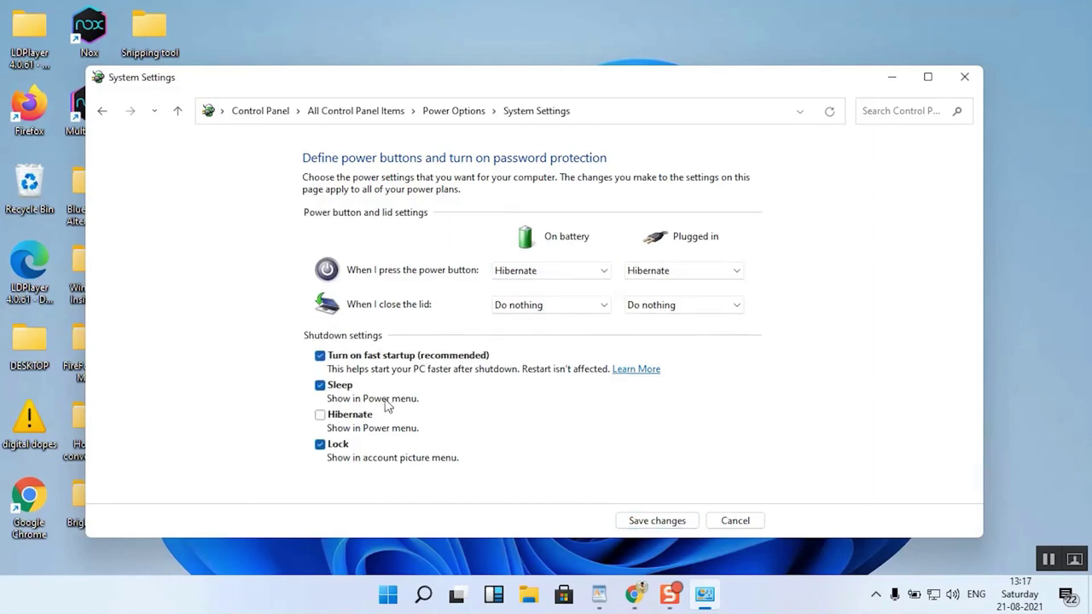
{"action": "left_click", "coordinate": [321, 415]}
{"action": "left_click", "coordinate": [657, 520]}
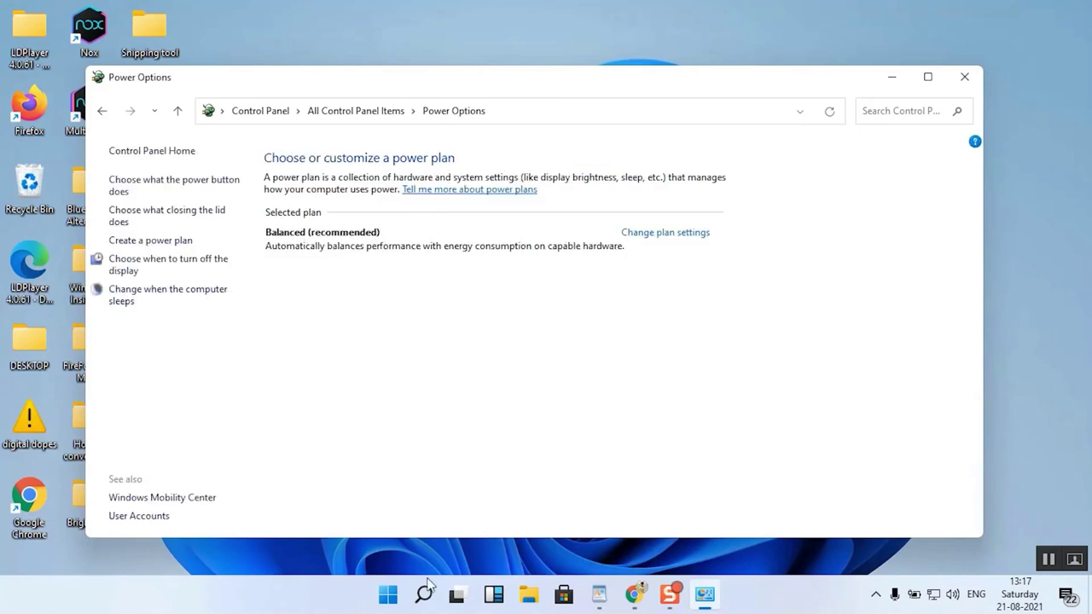
Open Power Options from Control Panel and display the on-battery choices for the power button action
{"action": "left_click", "coordinate": [388, 595]}
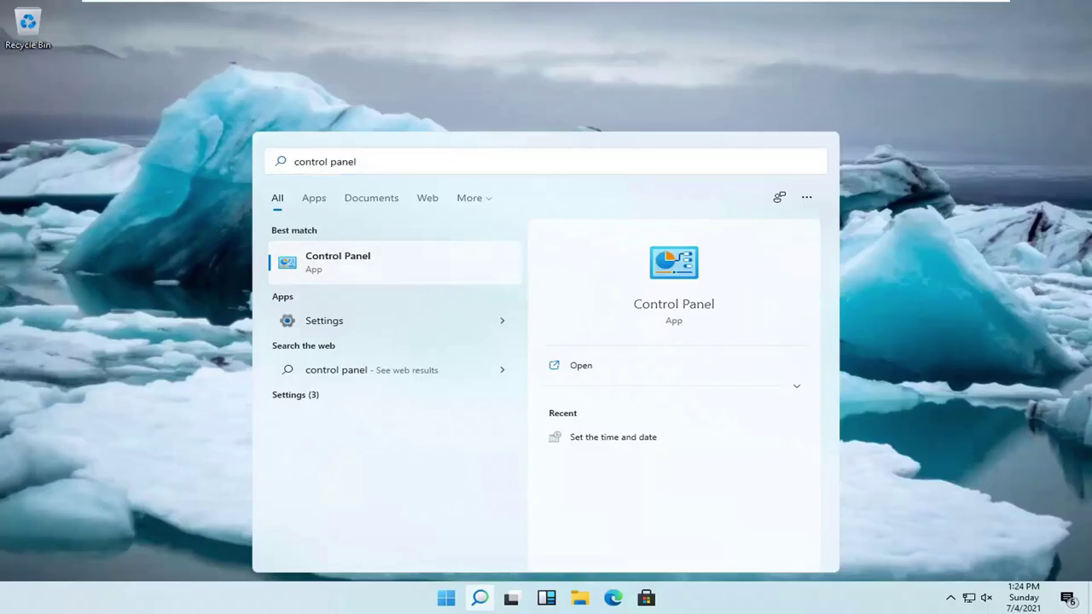
{"action": "key", "text": "Return"}
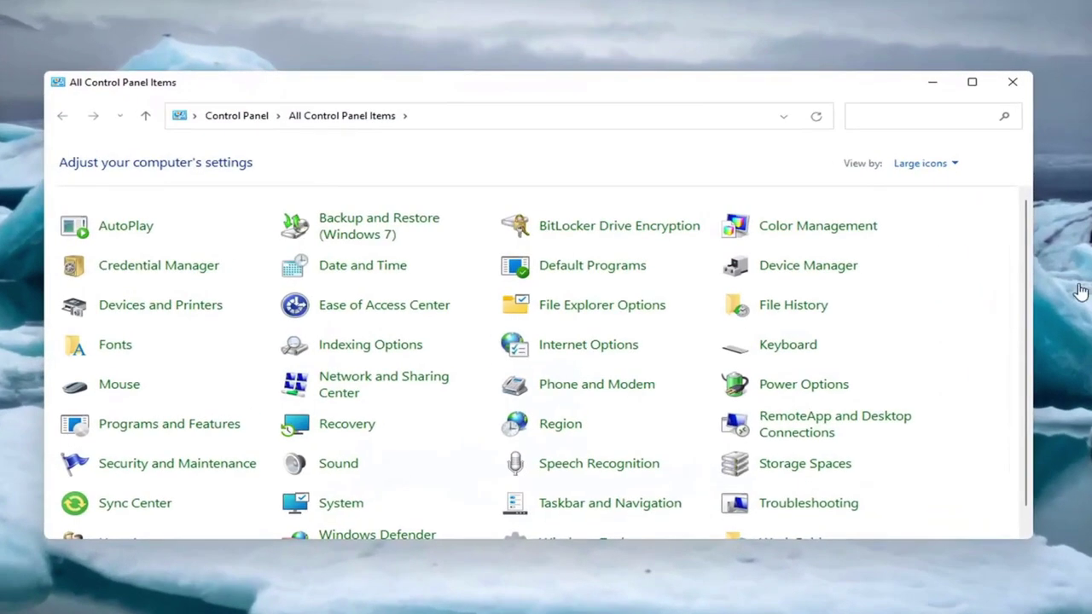
{"action": "left_click", "coordinate": [803, 383]}
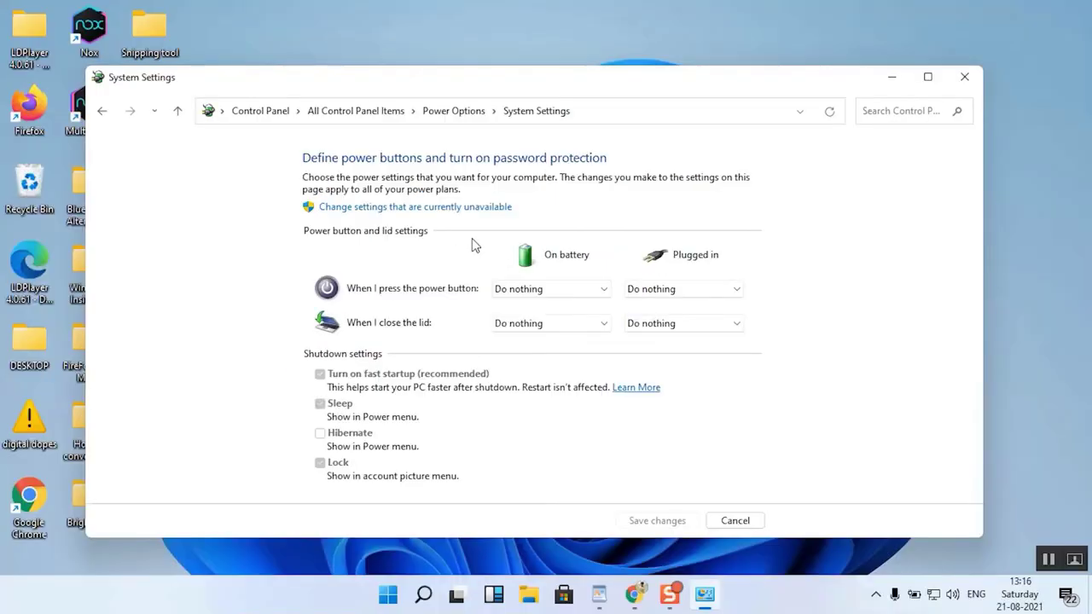
{"action": "left_click", "coordinate": [604, 290]}
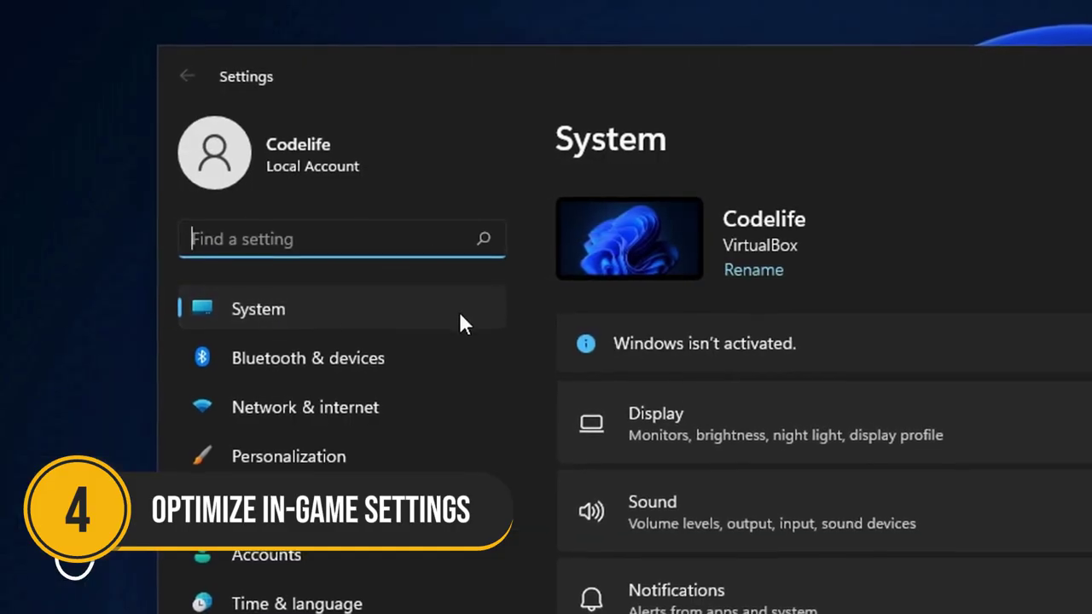
Open More sound settings from the Sound page of the System settings
{"action": "scroll", "coordinate": [458, 309], "scroll_direction": "down", "scroll_amount": 3}
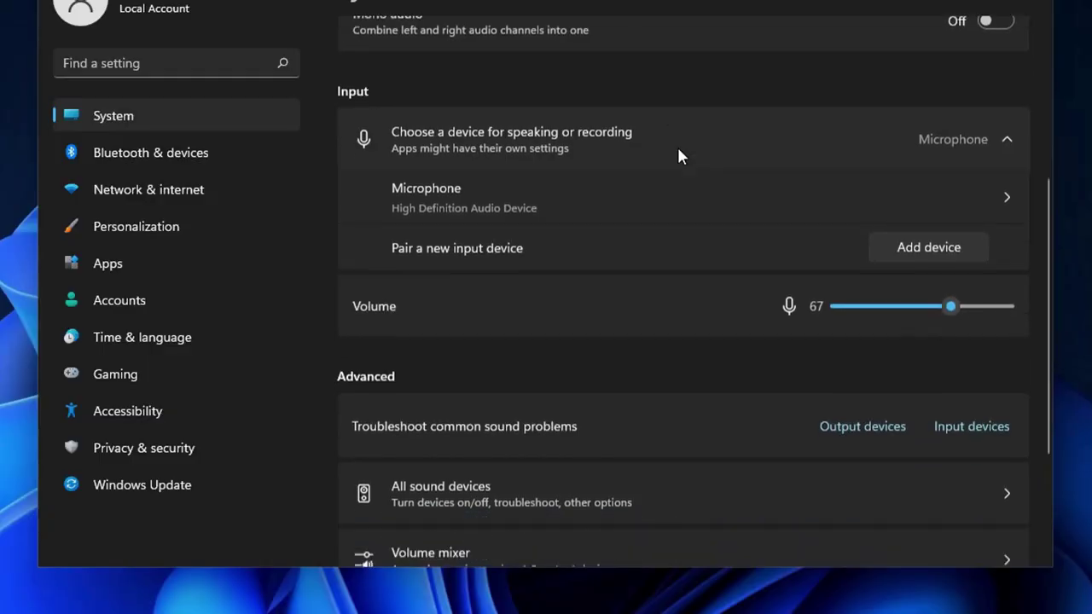
{"action": "scroll", "coordinate": [677, 156], "scroll_direction": "down", "scroll_amount": 3}
{"action": "scroll", "coordinate": [695, 209], "scroll_direction": "down", "scroll_amount": 1}
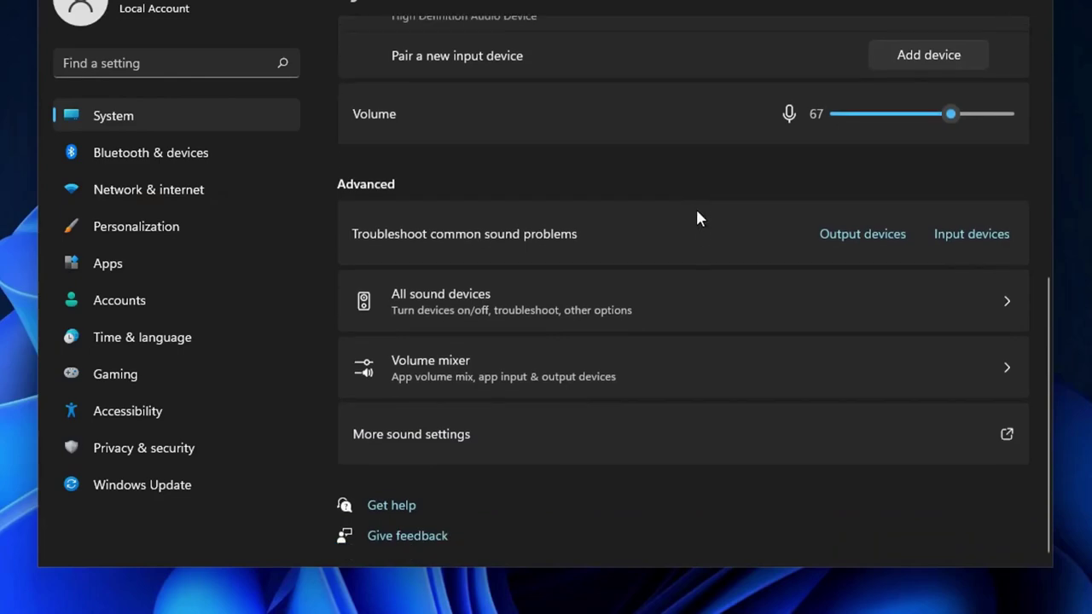
{"action": "left_click", "coordinate": [465, 439]}
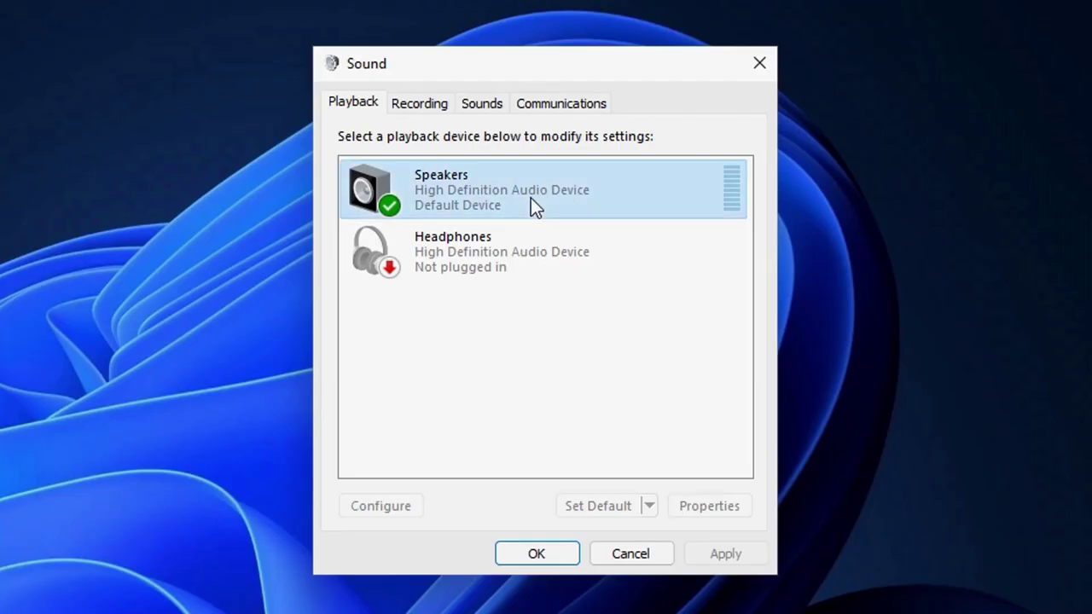
Open the Speakers' properties and display the default format choices in the advanced settings
{"action": "right_click", "coordinate": [567, 203]}
{"action": "left_click", "coordinate": [657, 384]}
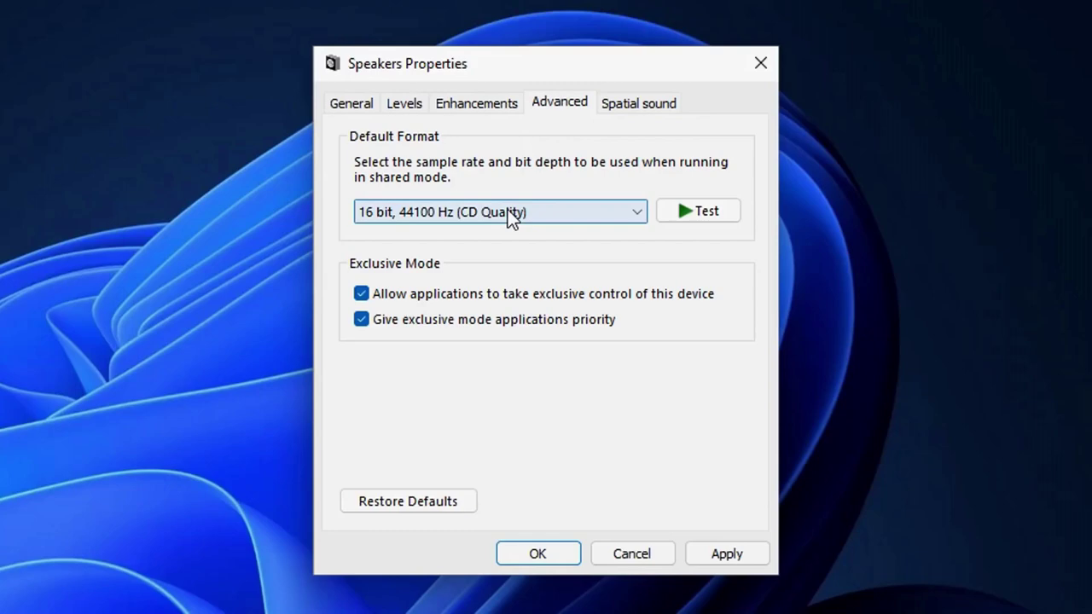
{"action": "left_click", "coordinate": [522, 215]}
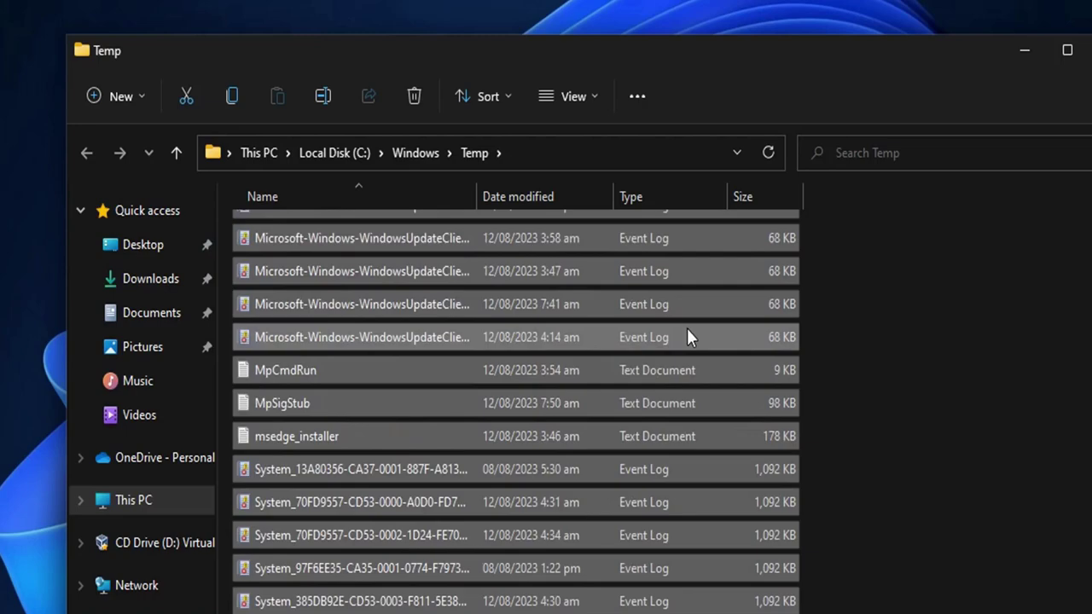
Delete all the selected temporary files and logs from the Windows Temp folder
{"action": "scroll", "coordinate": [687, 329], "scroll_direction": "down", "scroll_amount": 1}
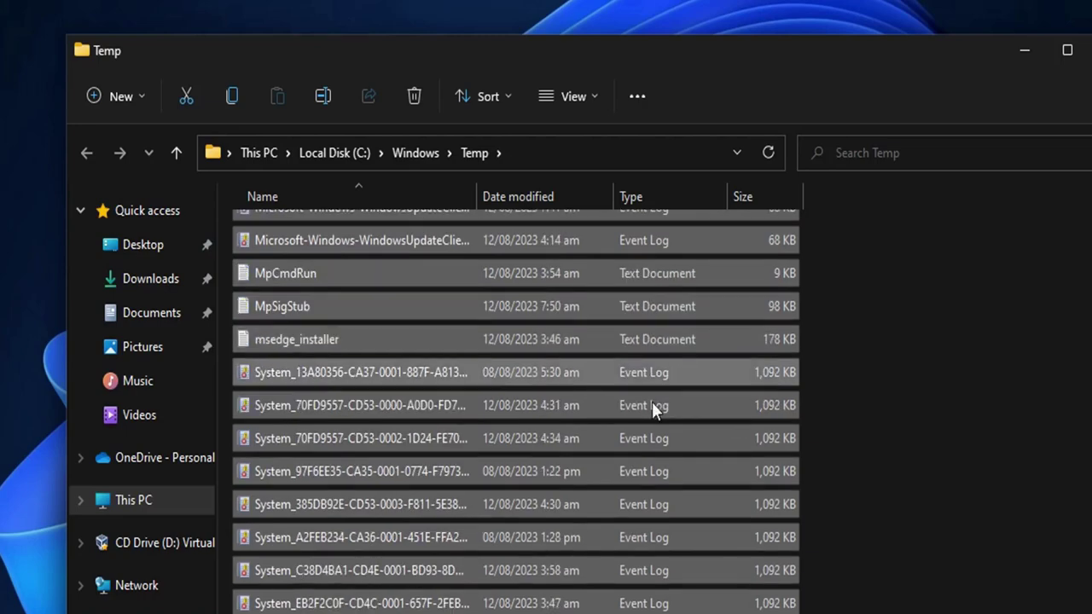
{"action": "scroll", "coordinate": [653, 407], "scroll_direction": "up", "scroll_amount": 10}
{"action": "key", "text": "Delete"}
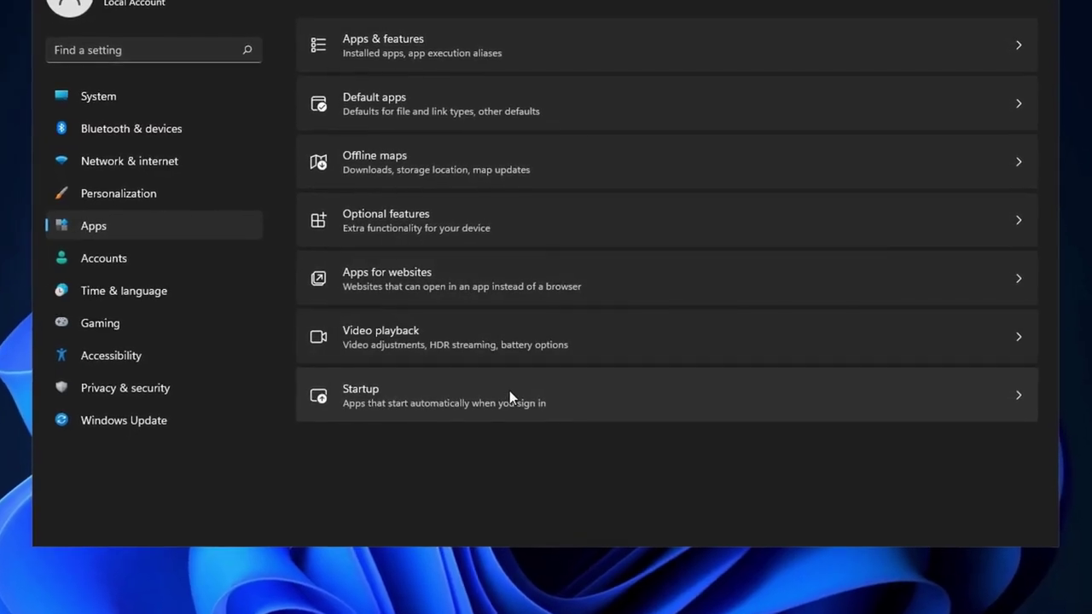
Open the Startup page of the Apps settings to review the apps that start automatically at sign-in
{"action": "left_click", "coordinate": [633, 409]}
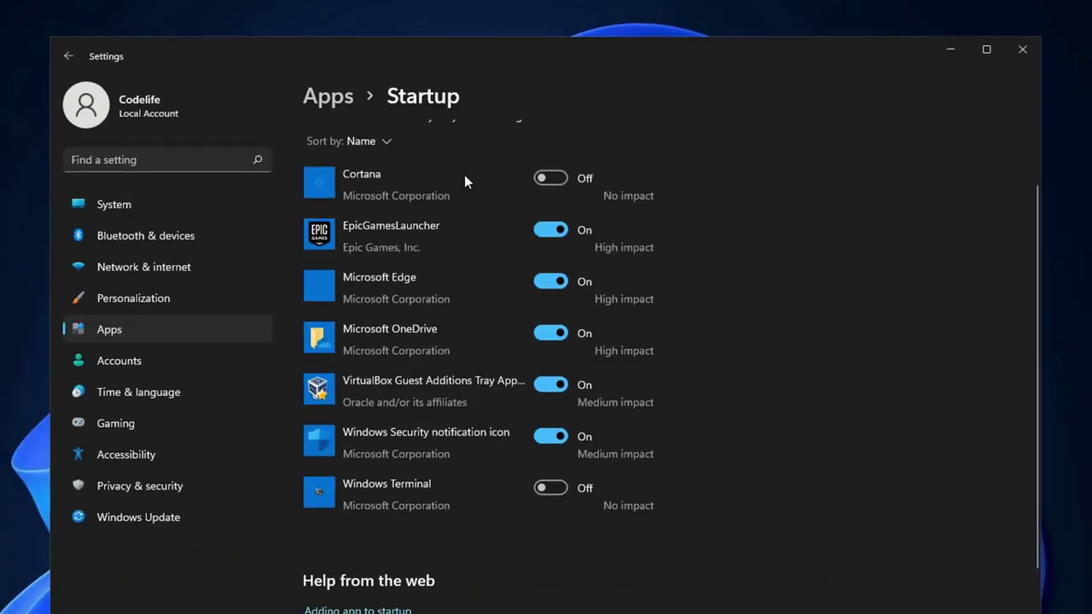
{"action": "left_click", "coordinate": [306, 210]}
{"action": "left_click", "coordinate": [362, 294]}
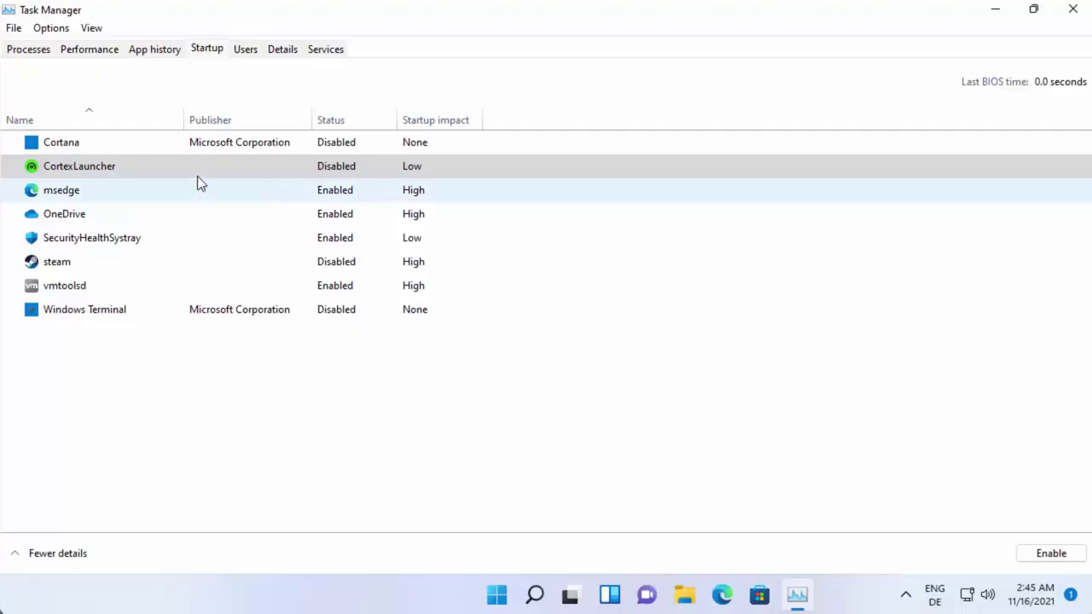
Select CortexLauncher in the list of startup programs in Task Manager
{"action": "left_click", "coordinate": [217, 165]}
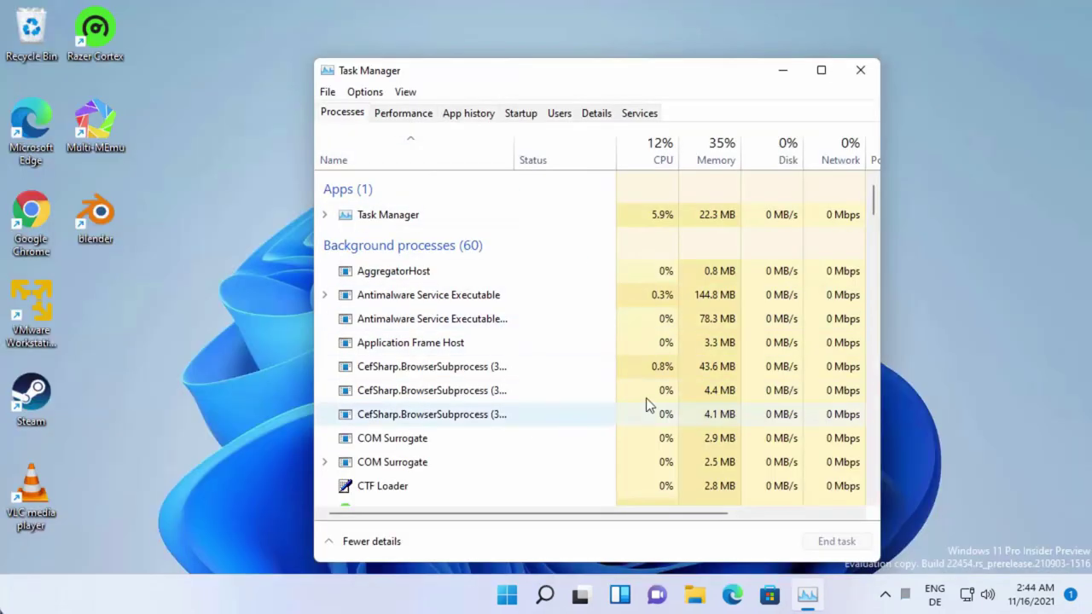
Move the Task Manager window slightly higher on the desktop and open Windows search
{"action": "left_click_drag", "start_coordinate": [593, 74], "coordinate": [565, 39]}
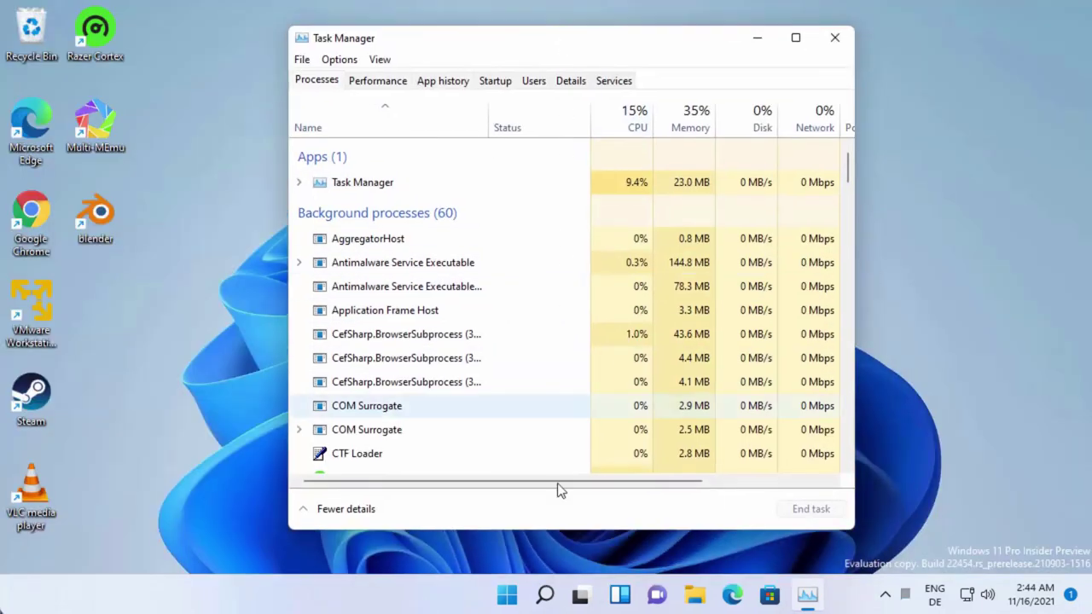
{"action": "left_click", "coordinate": [545, 594]}
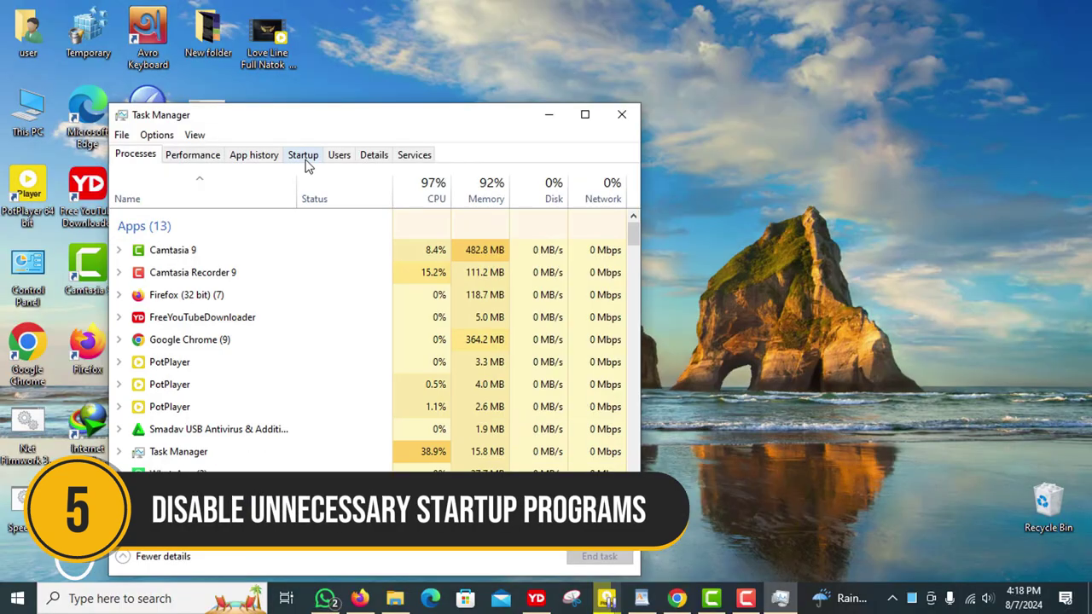
Examine the running apps and background processes in Task Manager and move its window toward the middle of the desktop
{"action": "scroll", "coordinate": [325, 341], "scroll_direction": "down", "scroll_amount": 1}
{"action": "scroll", "coordinate": [522, 447], "scroll_direction": "up", "scroll_amount": 1}
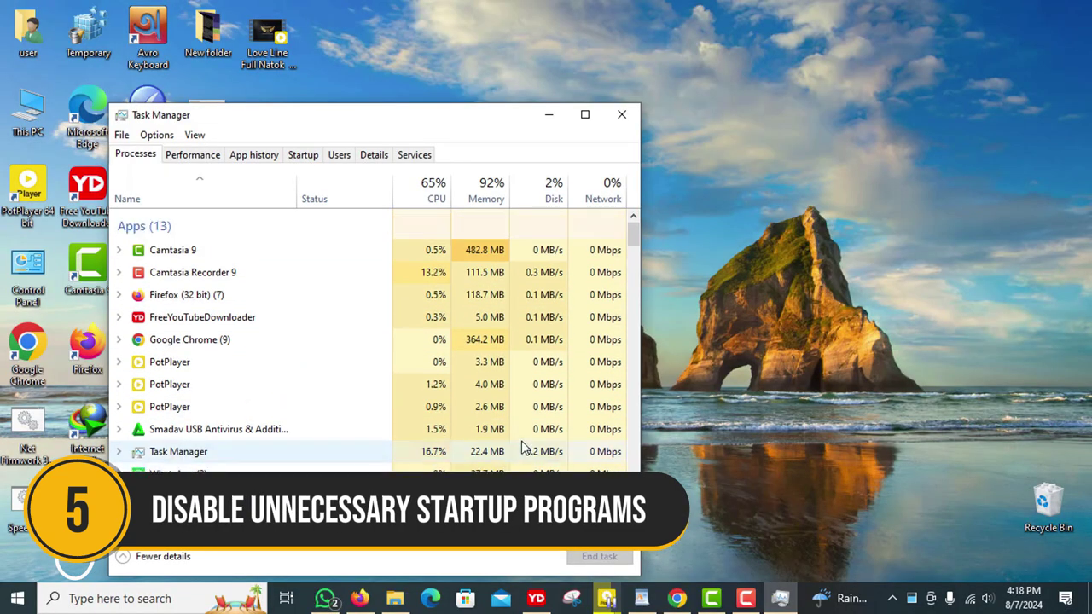
{"action": "scroll", "coordinate": [522, 447], "scroll_direction": "down", "scroll_amount": 2}
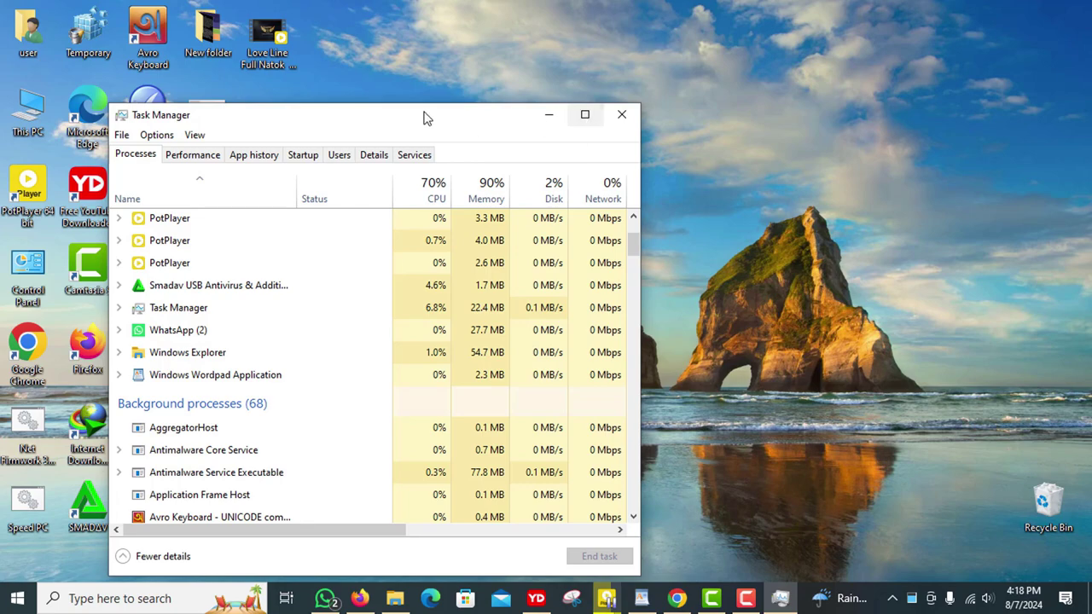
{"action": "left_click_drag", "start_coordinate": [426, 118], "coordinate": [629, 84]}
{"action": "scroll", "coordinate": [648, 439], "scroll_direction": "up", "scroll_amount": 1}
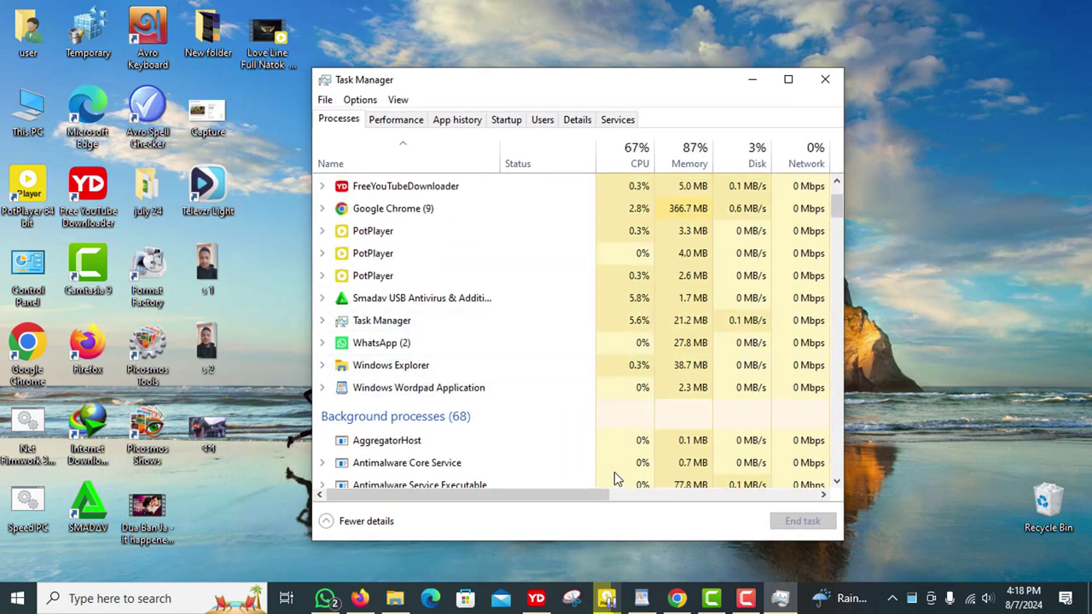
{"action": "scroll", "coordinate": [618, 480], "scroll_direction": "down", "scroll_amount": 2}
{"action": "scroll", "coordinate": [683, 390], "scroll_direction": "up", "scroll_amount": 3}
{"action": "scroll", "coordinate": [694, 390], "scroll_direction": "down", "scroll_amount": 3}
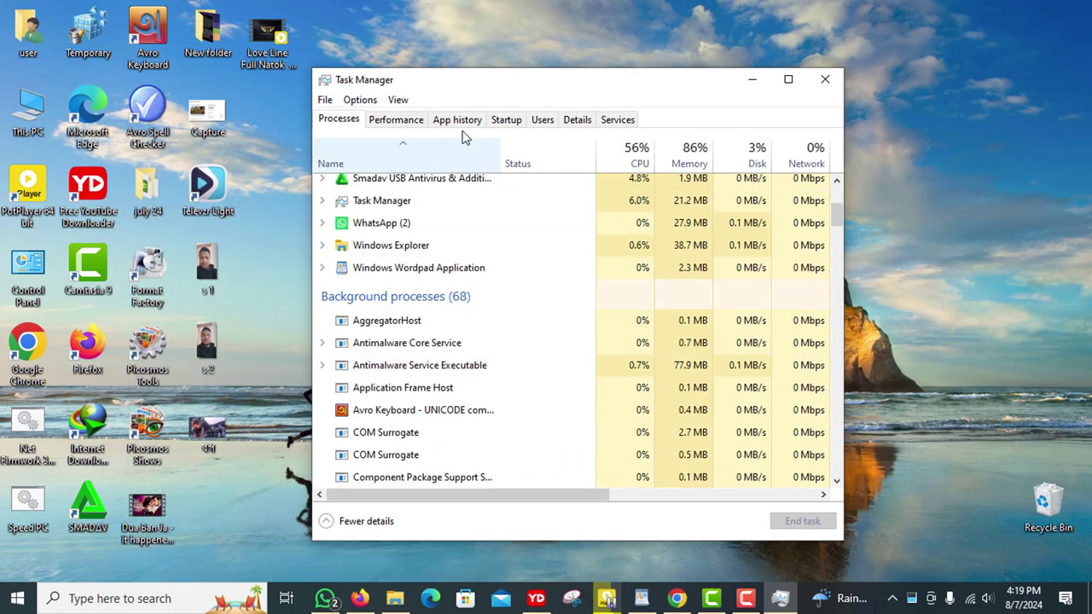
Show the startup programs in Task Manager and open the available options for Skype
{"action": "left_click", "coordinate": [514, 122]}
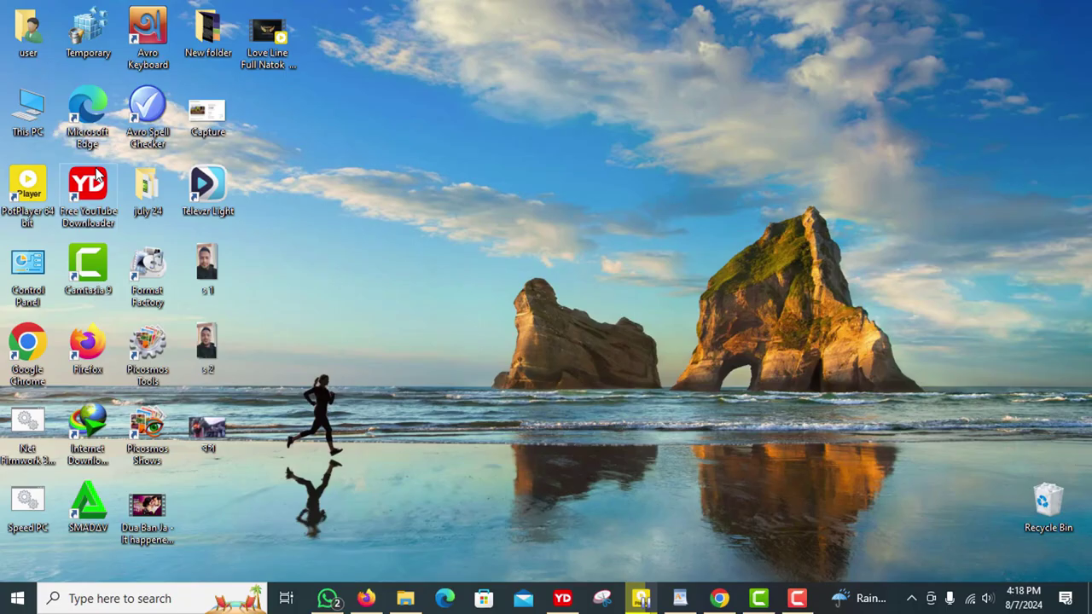
{"action": "key", "text": "ctrl+shift+Escape"}
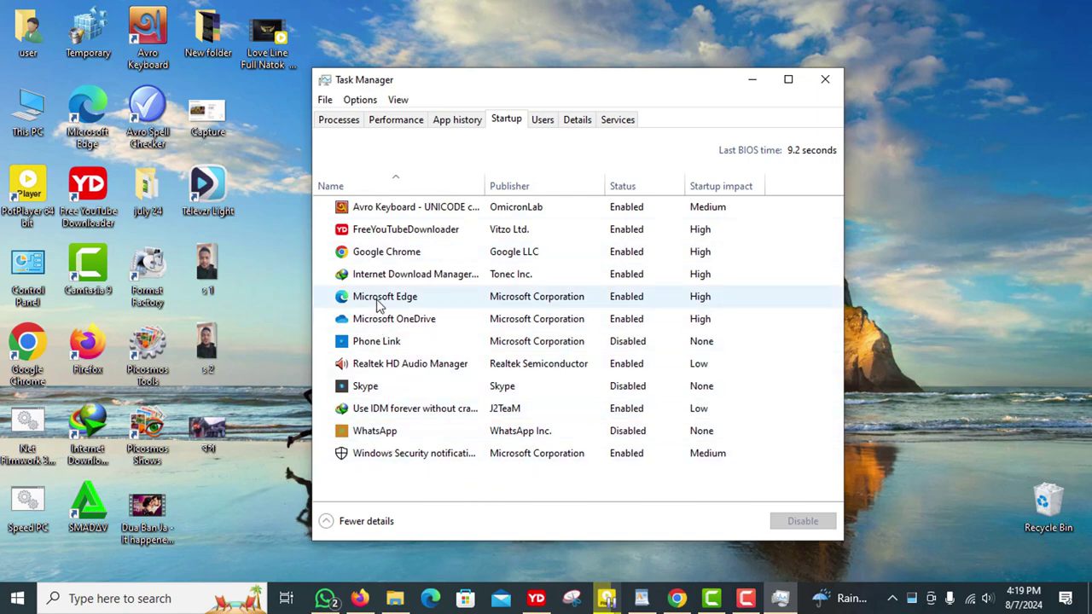
{"action": "right_click", "coordinate": [378, 388]}
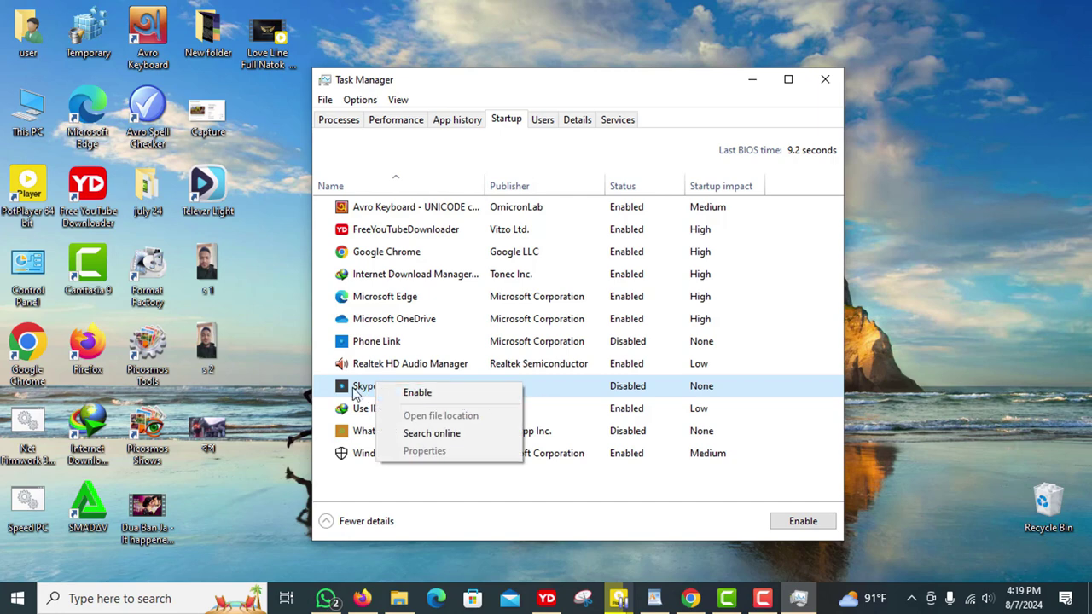
{"action": "left_click", "coordinate": [435, 488]}
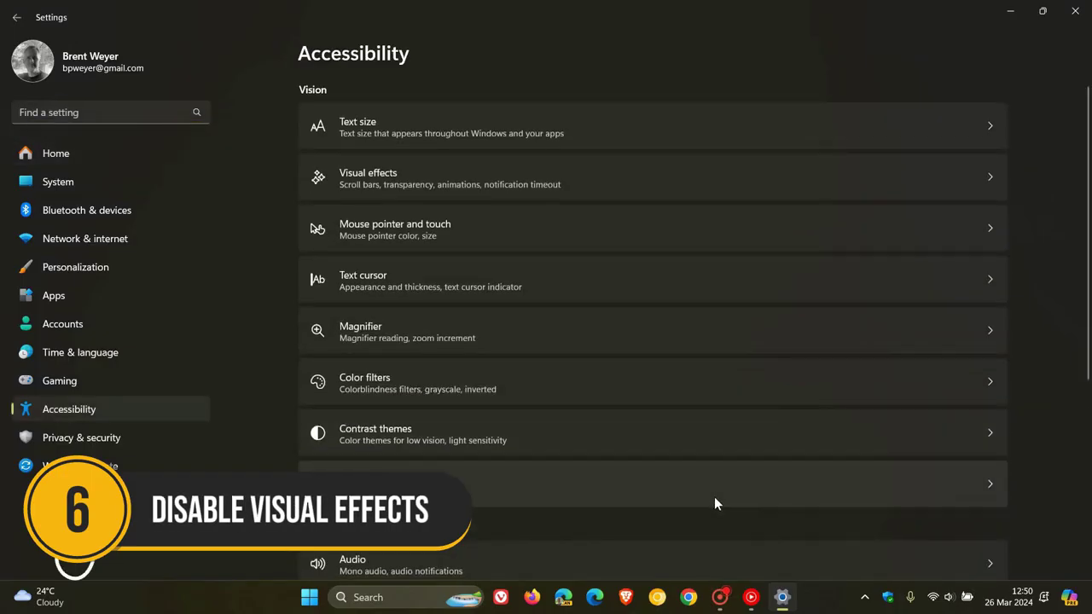
Turn off transparency effects and animation effects in the Visual effects page of the Accessibility settings
{"action": "left_click", "coordinate": [653, 179]}
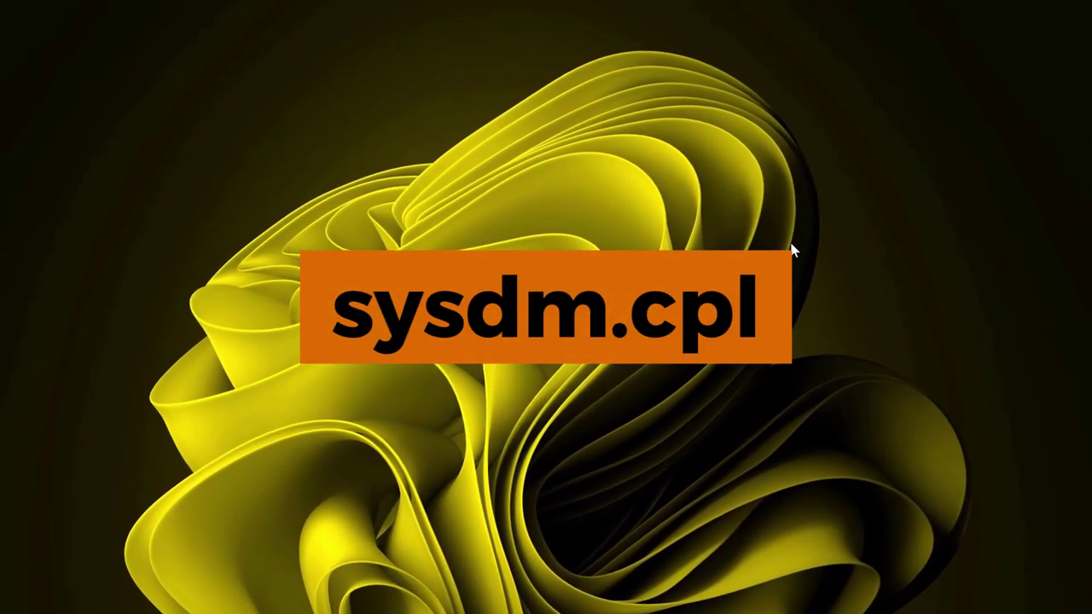
{"action": "key", "text": "super"}
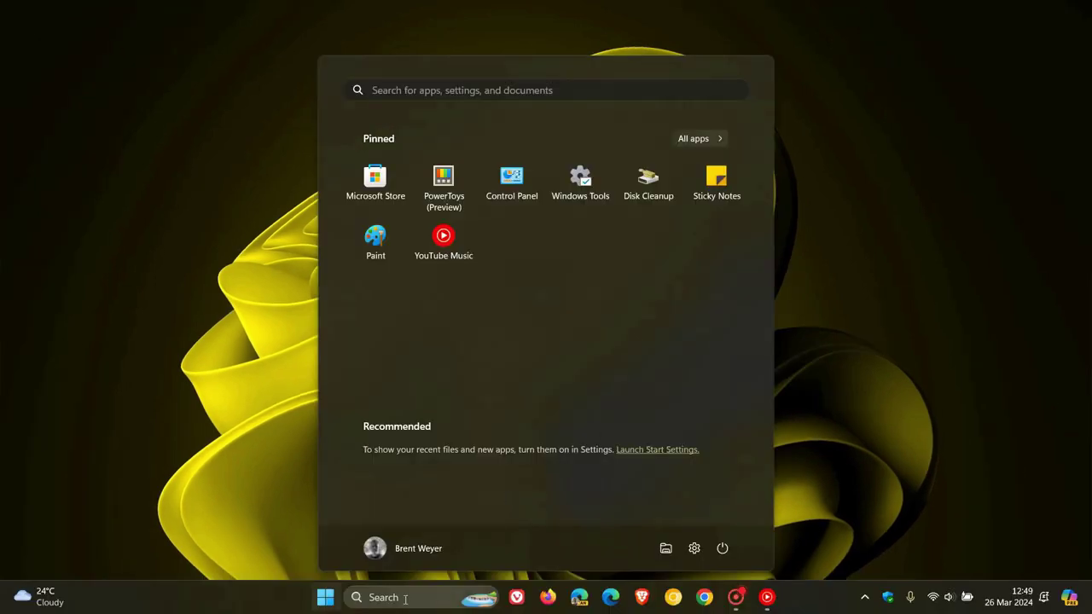
{"action": "left_click", "coordinate": [953, 337]}
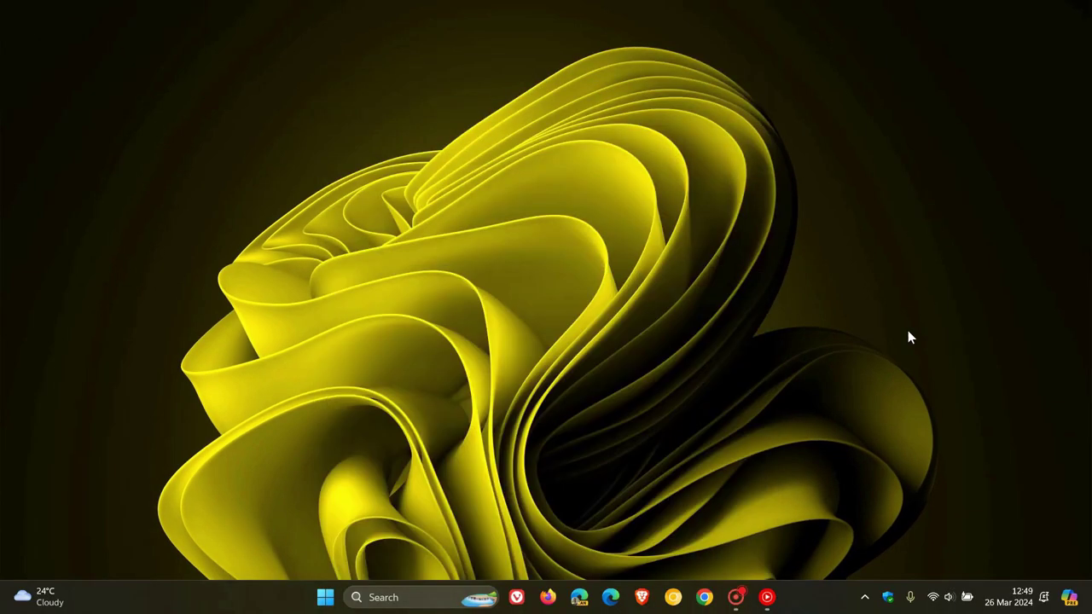
{"action": "left_click", "coordinate": [329, 602]}
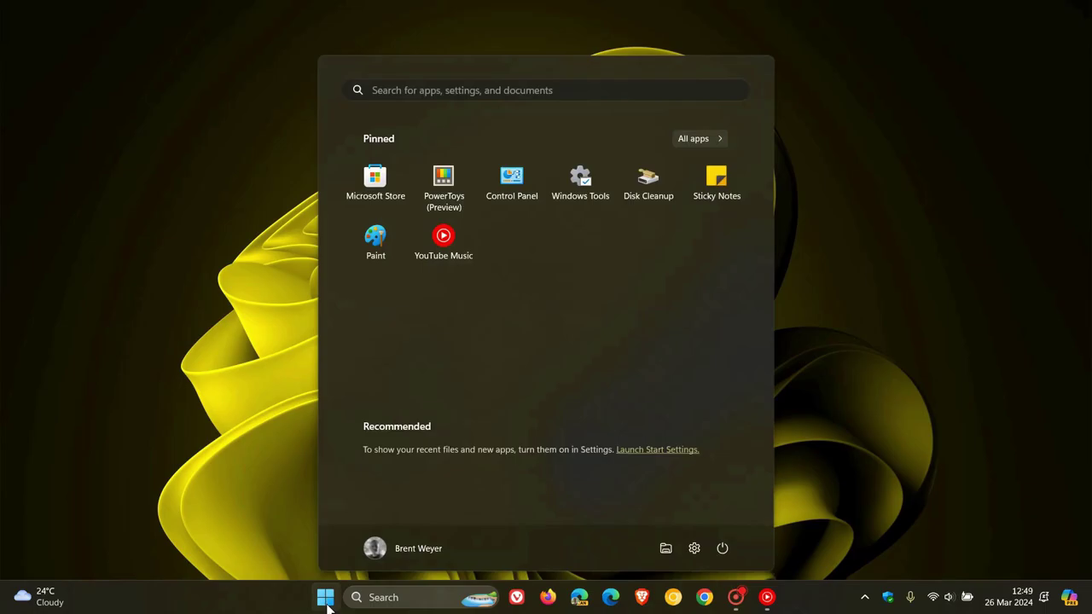
{"action": "left_click", "coordinate": [693, 549]}
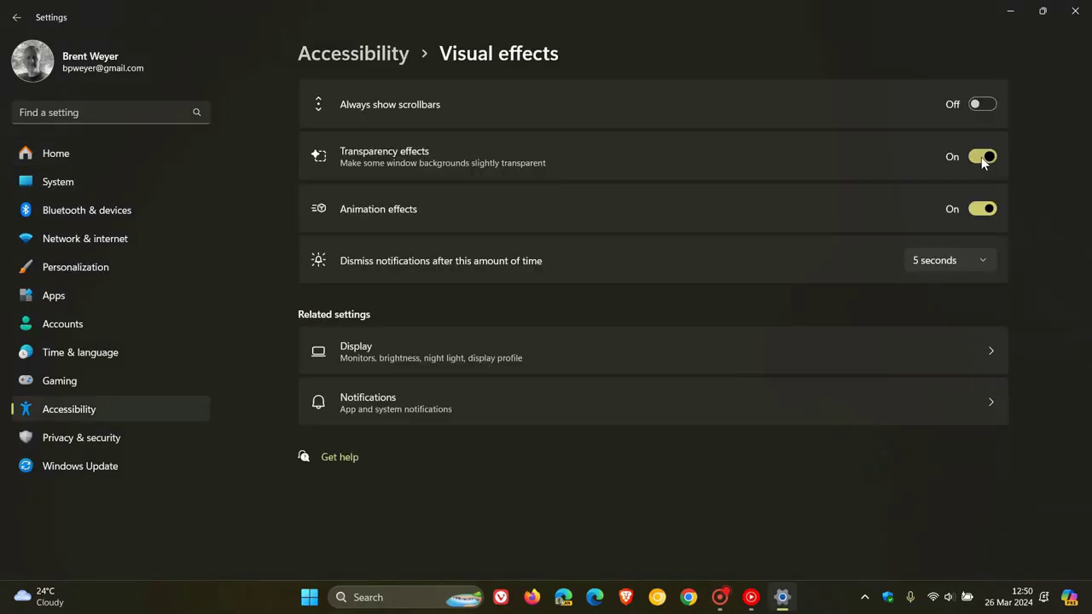
{"action": "left_click", "coordinate": [981, 157]}
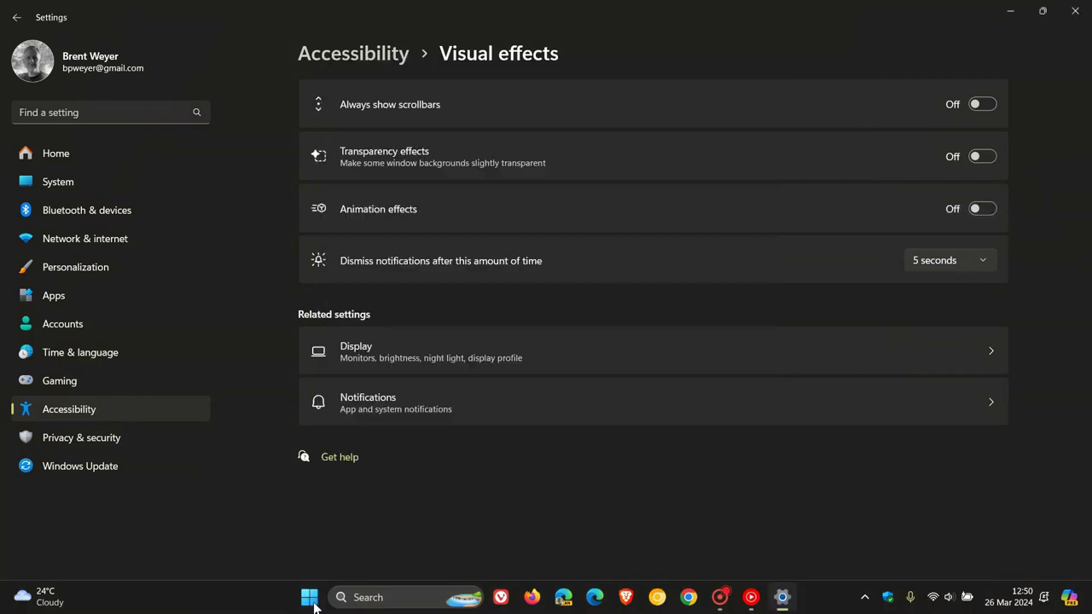
Open the advanced system settings from Windows search and move the System Properties window toward the middle of the desktop
{"action": "left_click", "coordinate": [385, 599]}
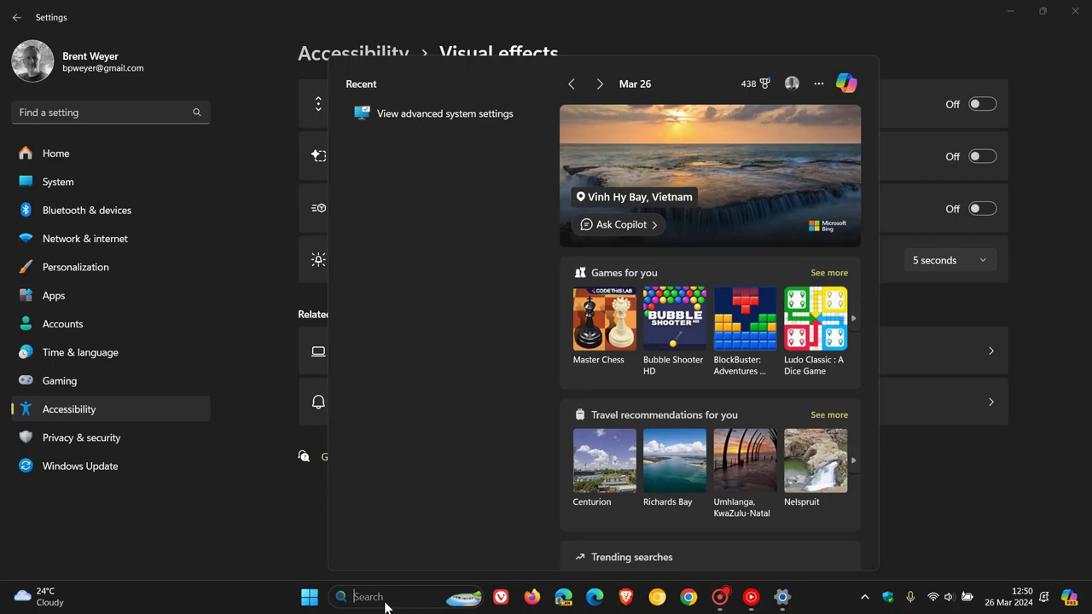
{"action": "left_click", "coordinate": [307, 602]}
{"action": "left_click", "coordinate": [310, 601]}
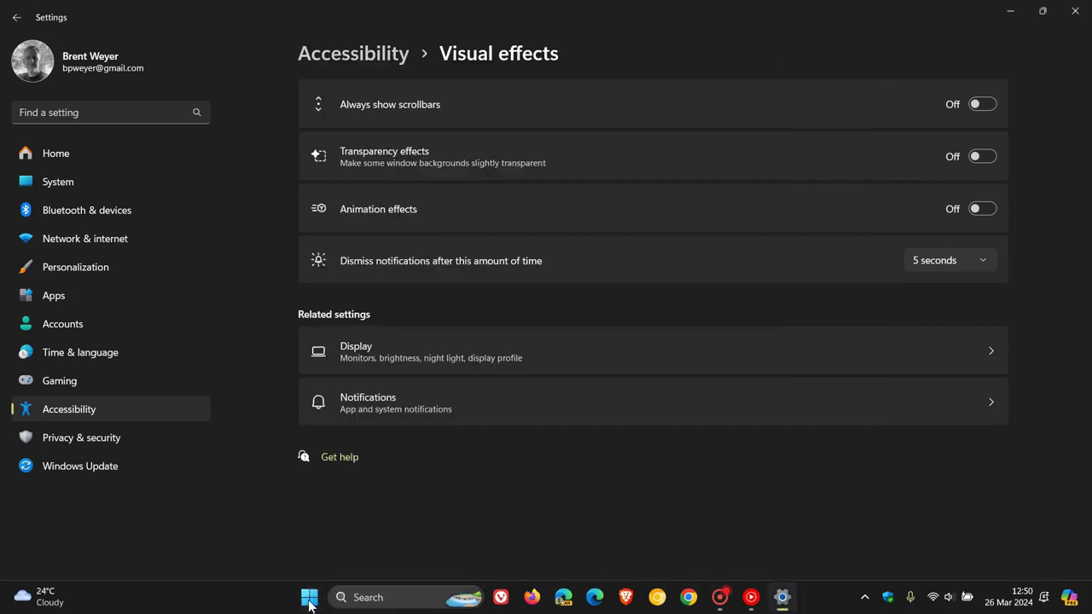
{"action": "left_click", "coordinate": [309, 601]}
{"action": "left_click", "coordinate": [310, 602]}
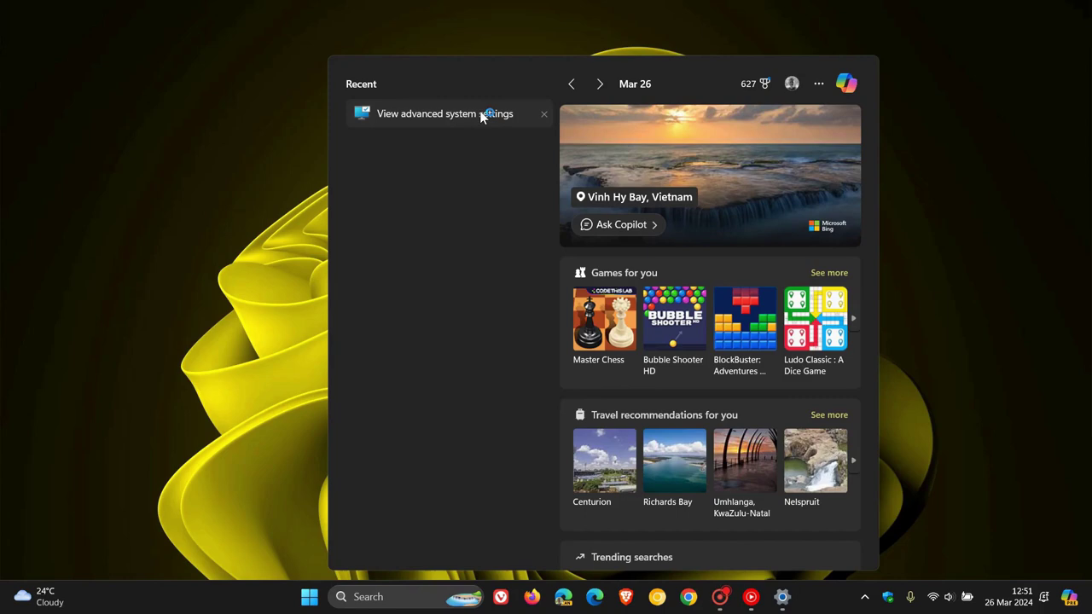
{"action": "left_click", "coordinate": [479, 110]}
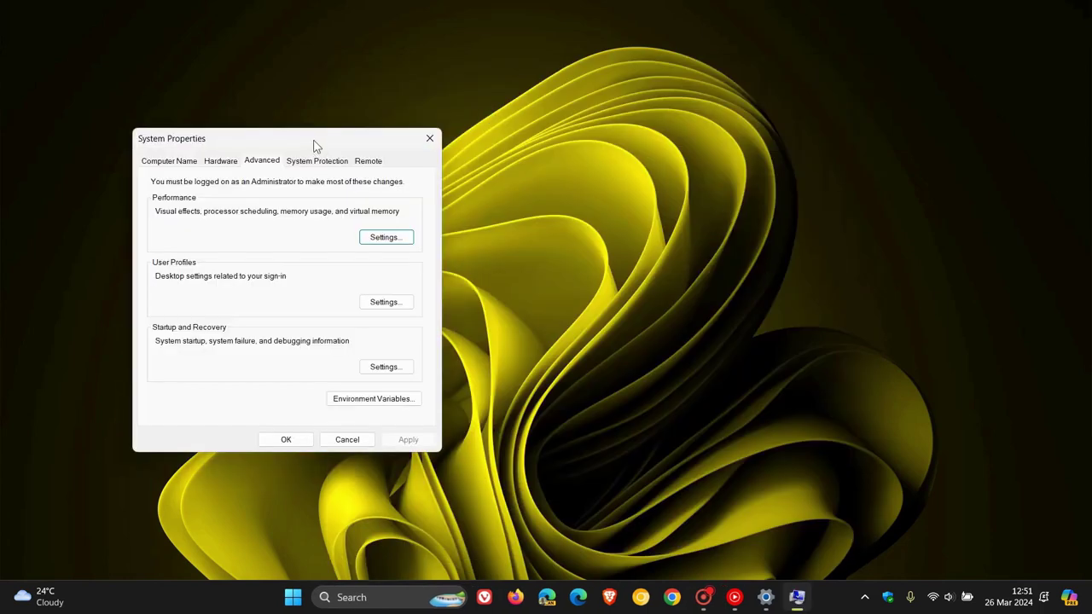
{"action": "left_click_drag", "start_coordinate": [313, 141], "coordinate": [606, 147]}
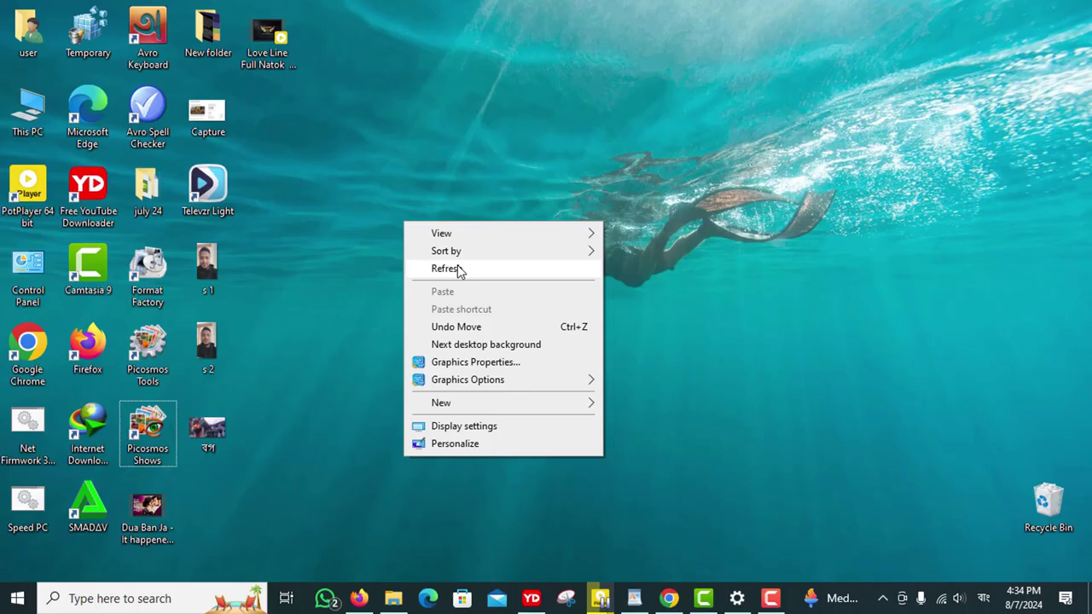
Refresh the desktop and open Windows search
{"action": "left_click", "coordinate": [458, 269]}
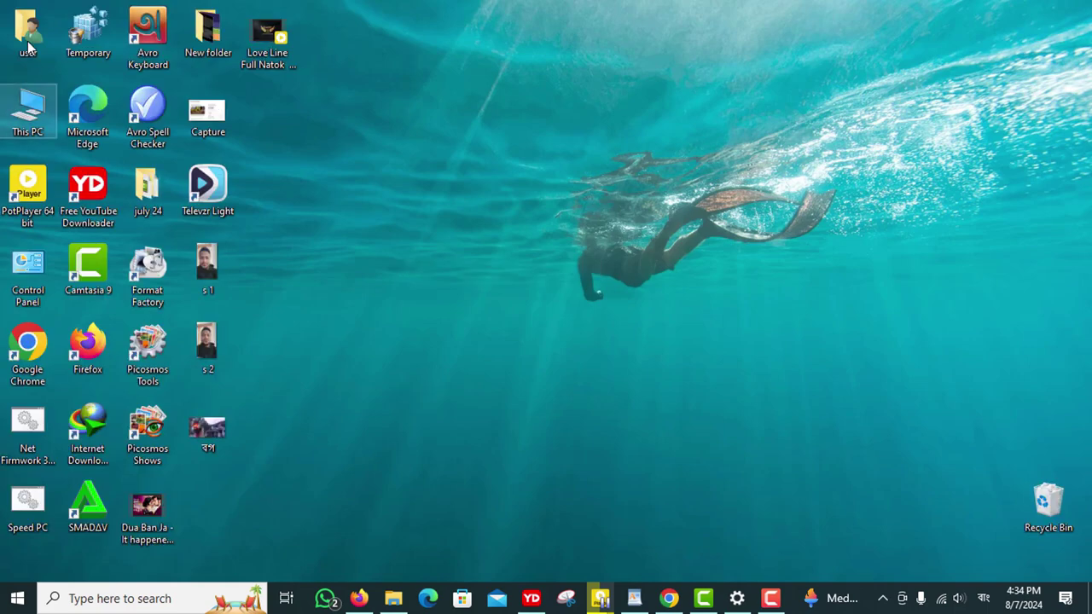
{"action": "left_click", "coordinate": [128, 602]}
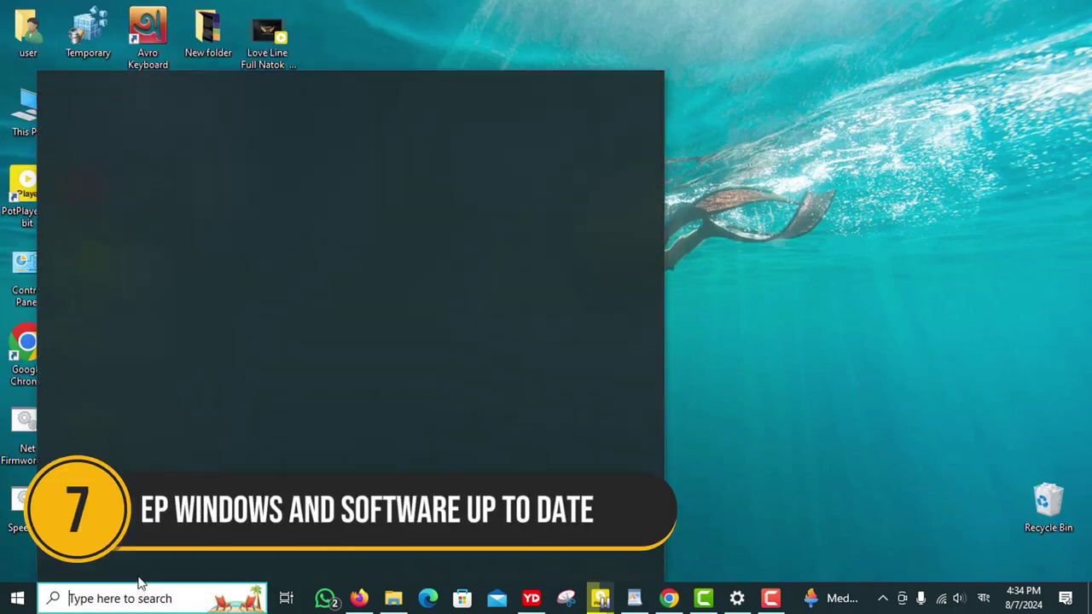
{"action": "key", "text": "BackSpace"}
{"action": "key", "text": "BackSpace"}
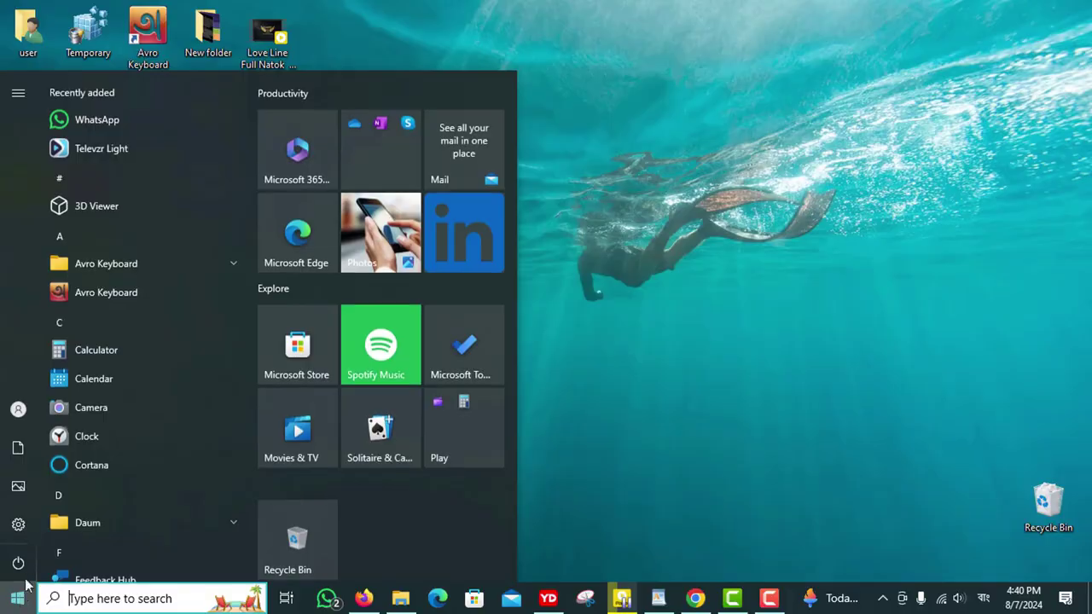
Open the Windows Update page in the Update & Security settings
{"action": "mouse_move", "coordinate": [26, 533]}
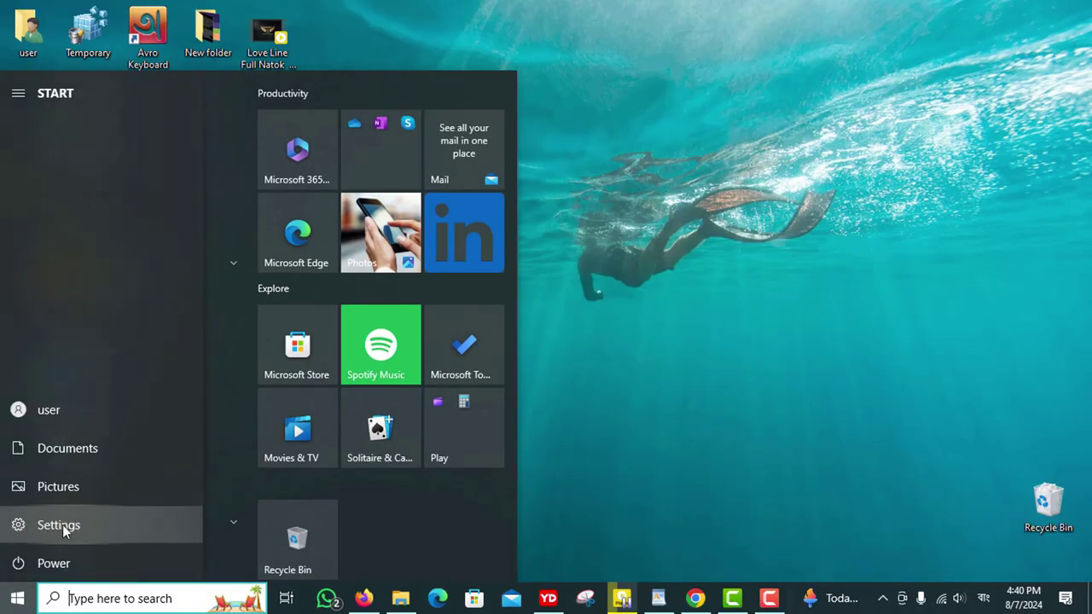
{"action": "left_click", "coordinate": [58, 524]}
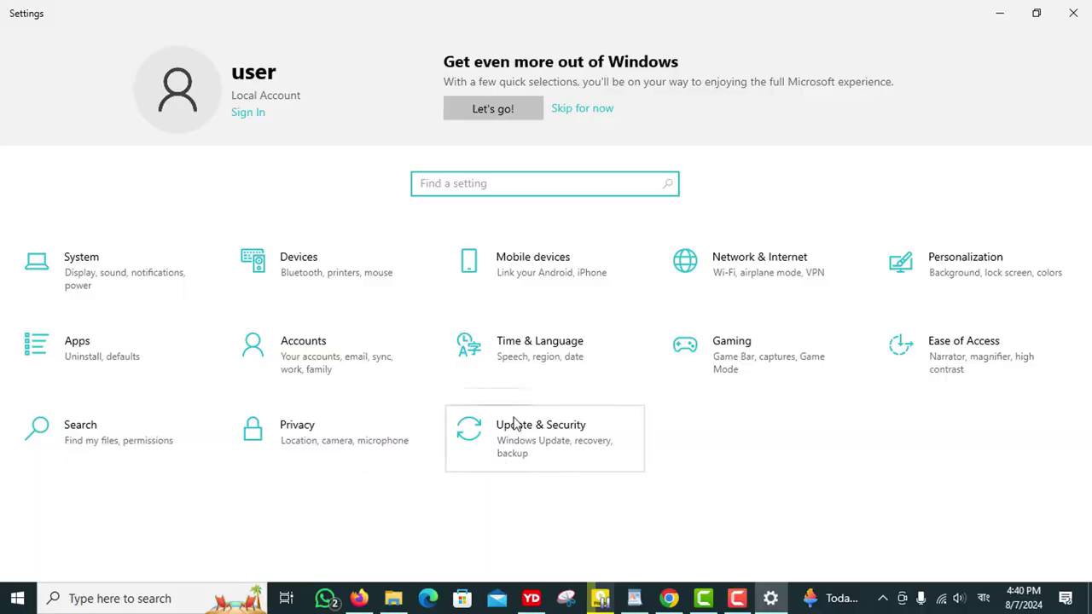
{"action": "left_click", "coordinate": [536, 449]}
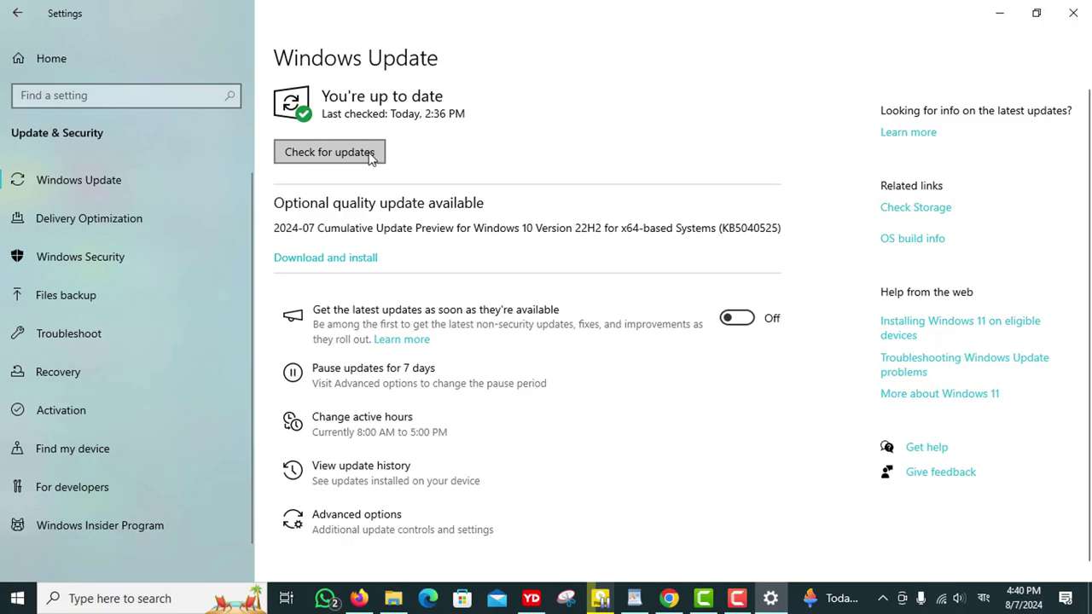
Select the RZ616 Bluetooth(R) Adapter in Device Manager and open its available options
{"action": "left_click", "coordinate": [408, 228]}
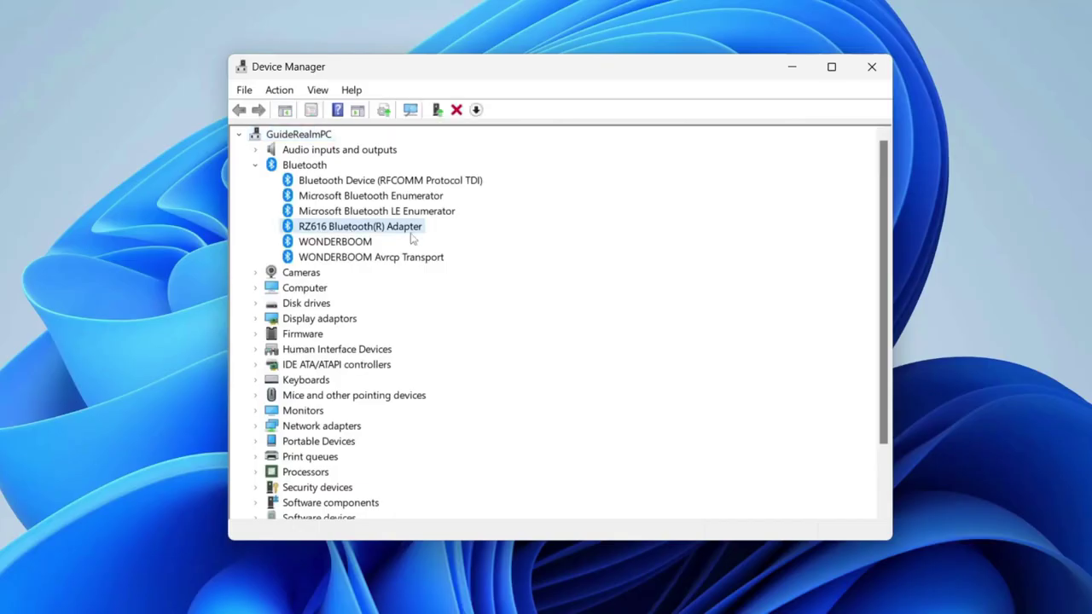
{"action": "right_click", "coordinate": [368, 236]}
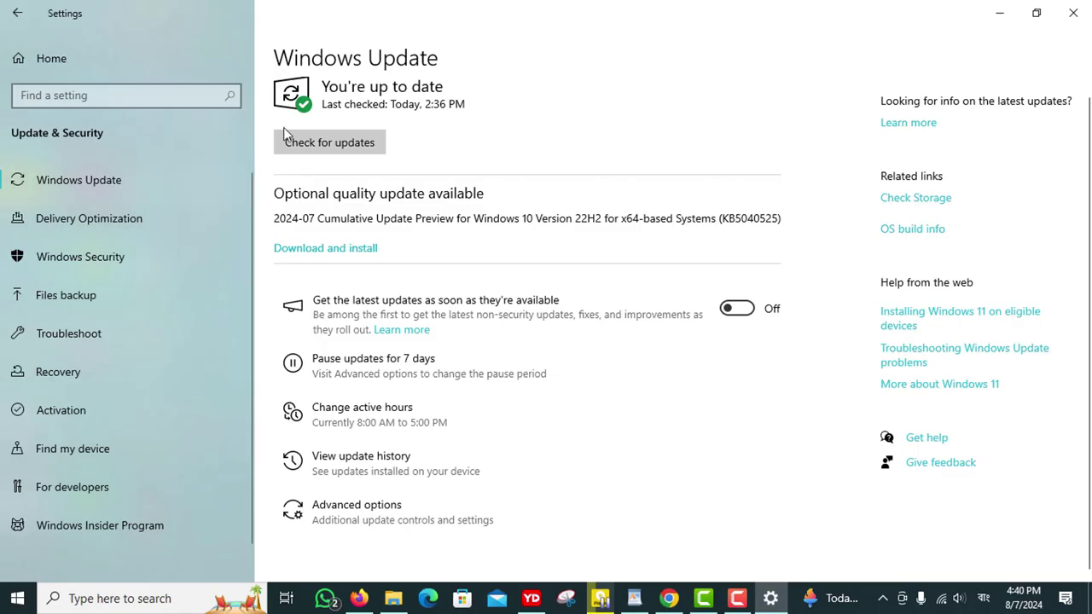
{"action": "scroll", "coordinate": [452, 266], "scroll_direction": "up", "scroll_amount": 1}
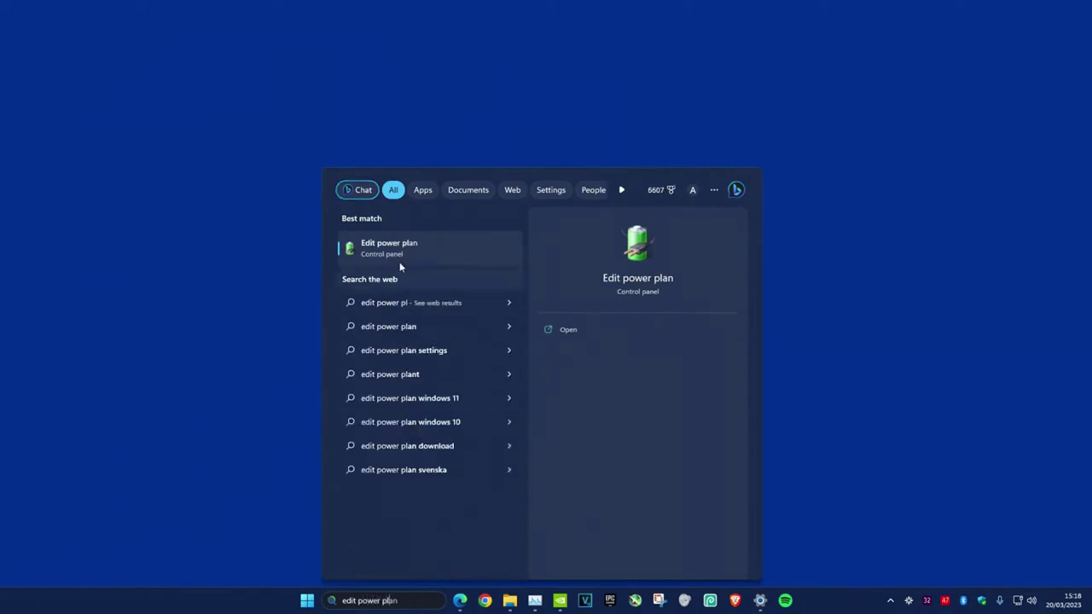
Open the power plan editor from the search results and go to the plan's advanced power settings
{"action": "left_click", "coordinate": [406, 249]}
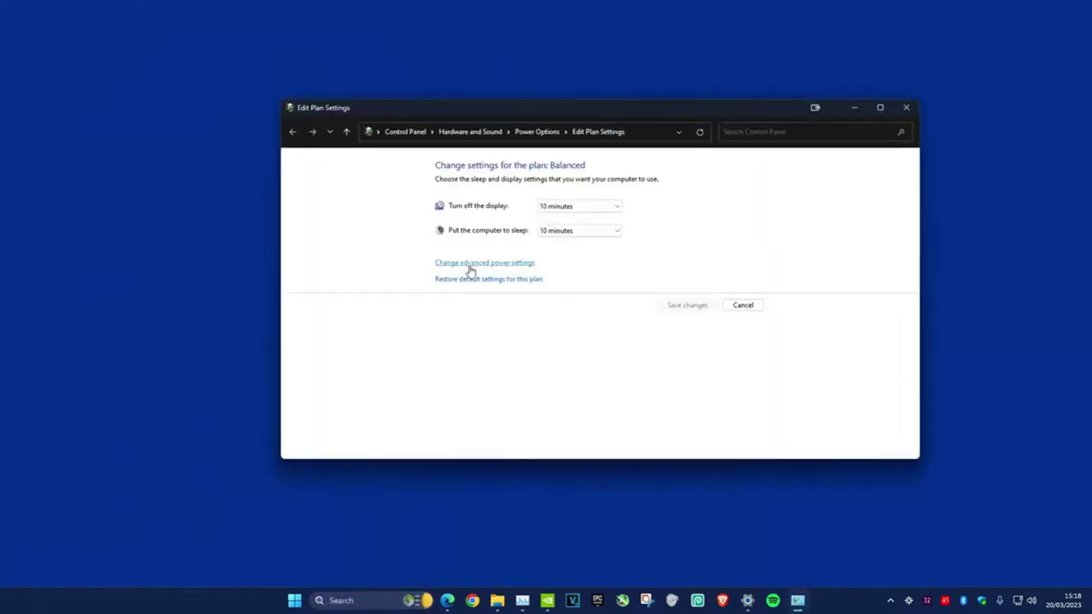
{"action": "left_click", "coordinate": [498, 264]}
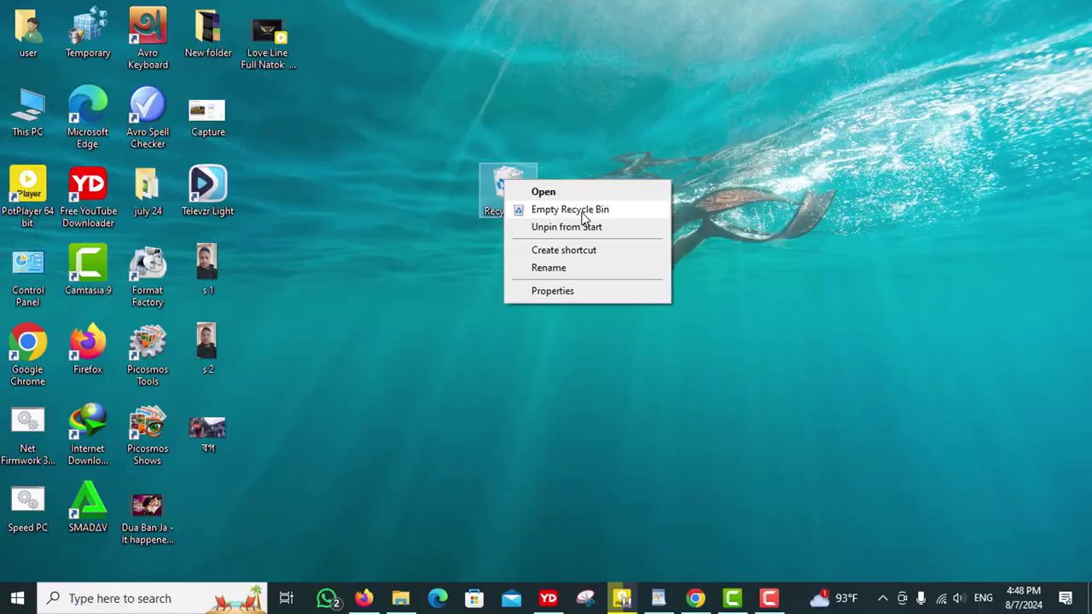
Empty the Recycle Bin and confirm the permanent deletion
{"action": "left_click", "coordinate": [587, 211]}
{"action": "key", "text": "Return"}
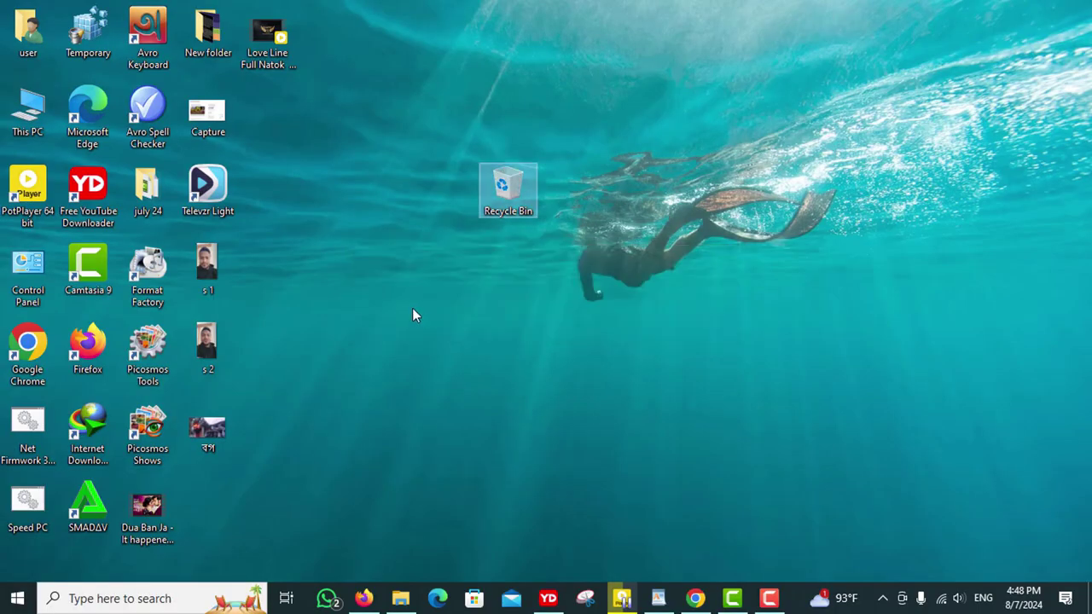
Open the Recent folder by running "recent", select all its contents and close the folder window
{"action": "key", "text": "super+r"}
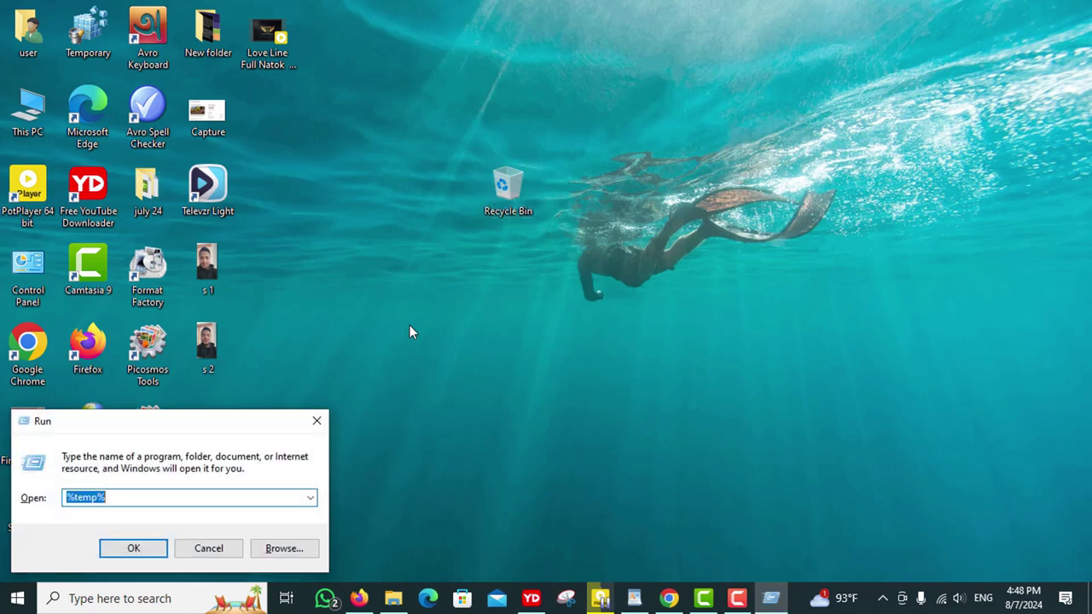
{"action": "type", "text": "recent"}
{"action": "key", "text": "Return"}
{"action": "key", "text": "ctrl+a"}
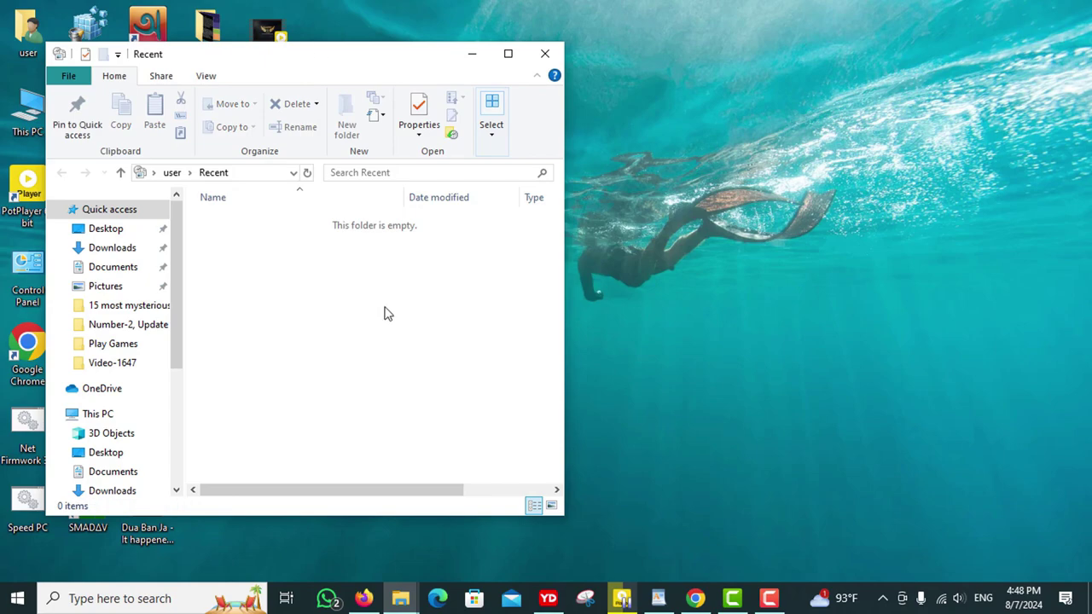
{"action": "key", "text": "alt+F4"}
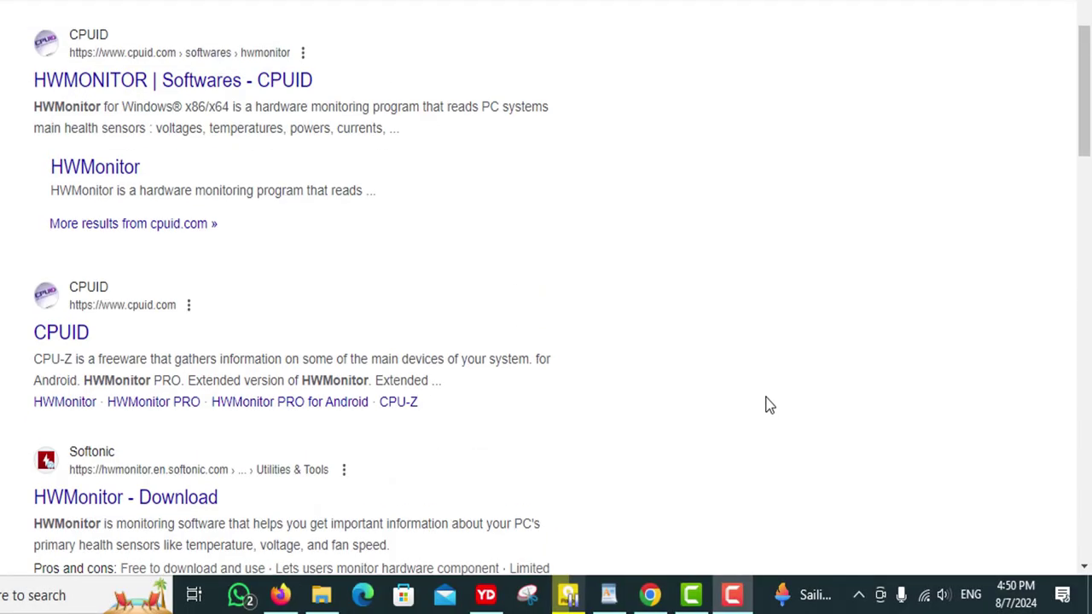
Look through the web search results for the HWMonitor hardware monitoring program
{"action": "scroll", "coordinate": [764, 404], "scroll_direction": "up", "scroll_amount": 1}
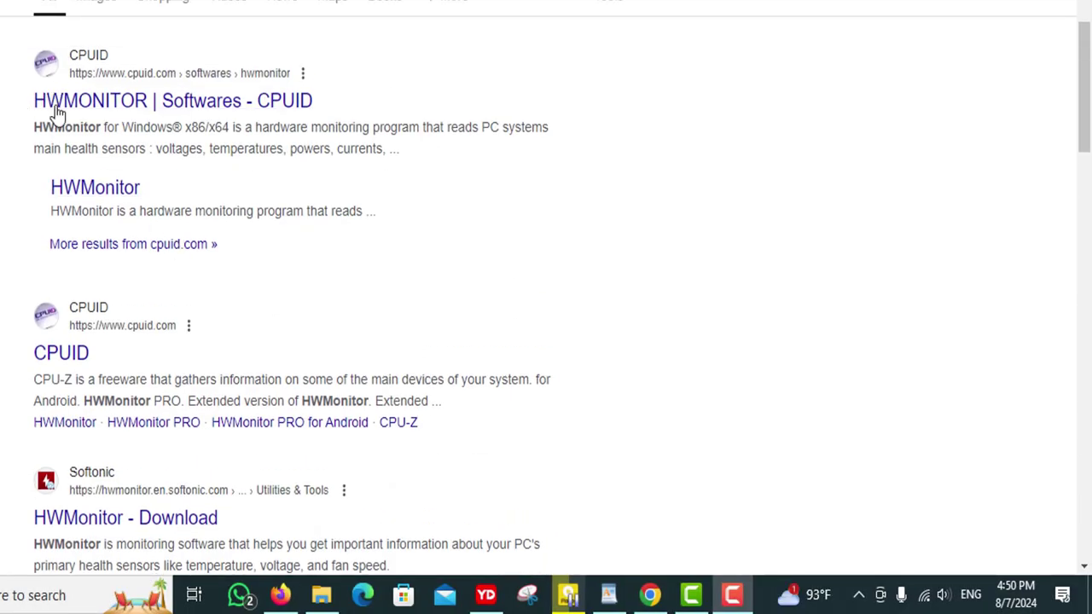